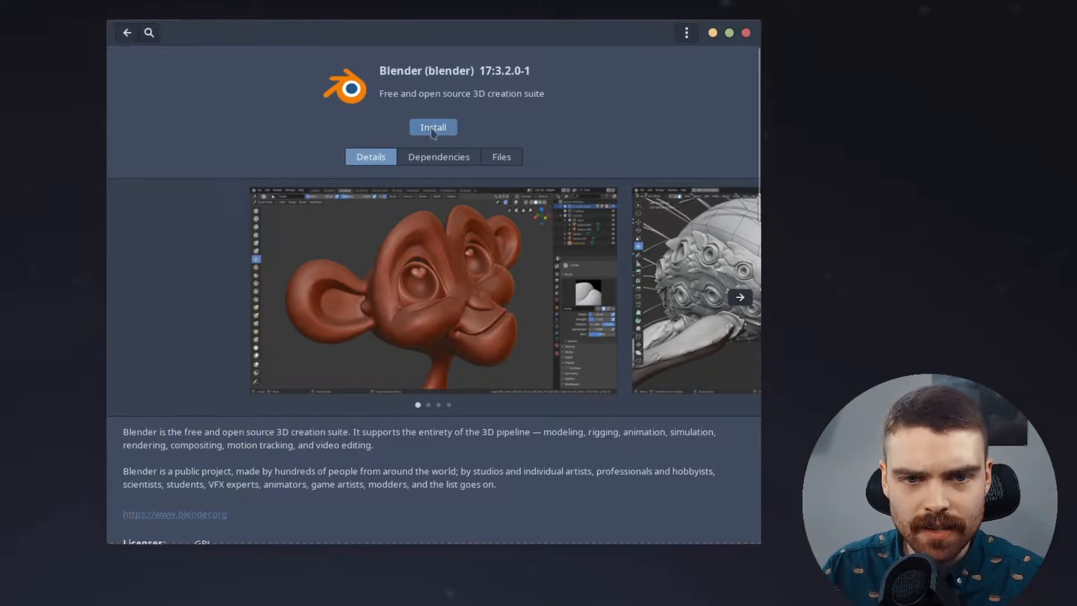
Install the Blender package from the software manager and answer the optional dependencies dialog.
click(428, 128)
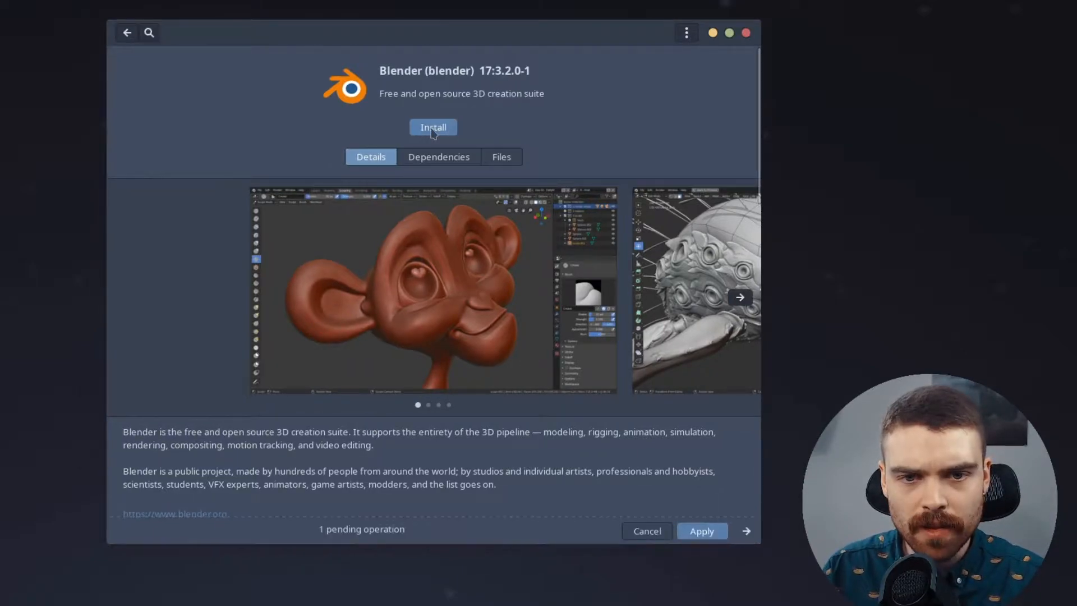
click(696, 525)
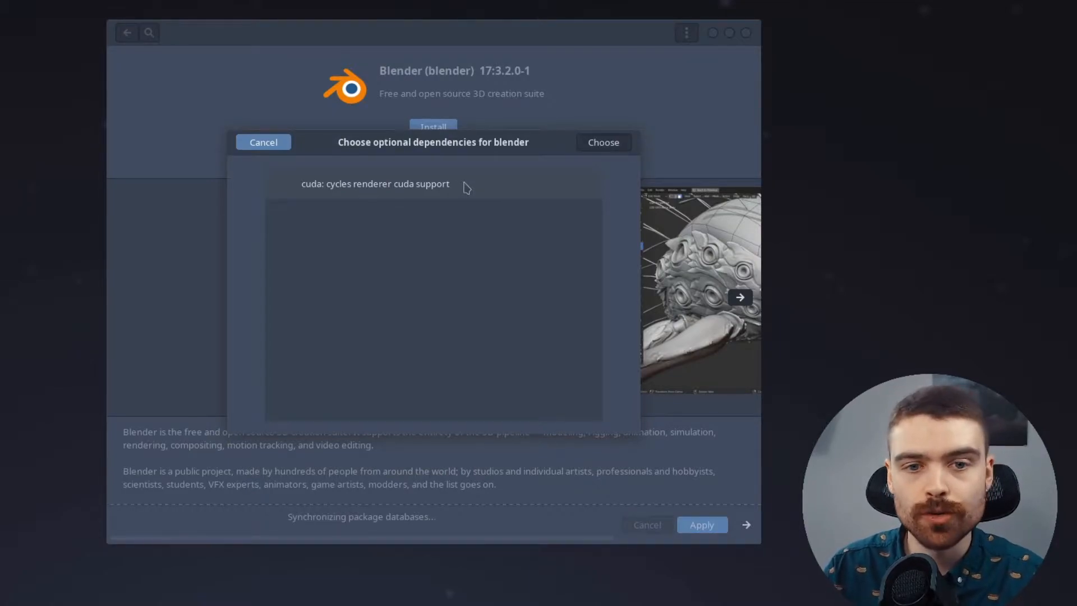
key(Return)
click(606, 72)
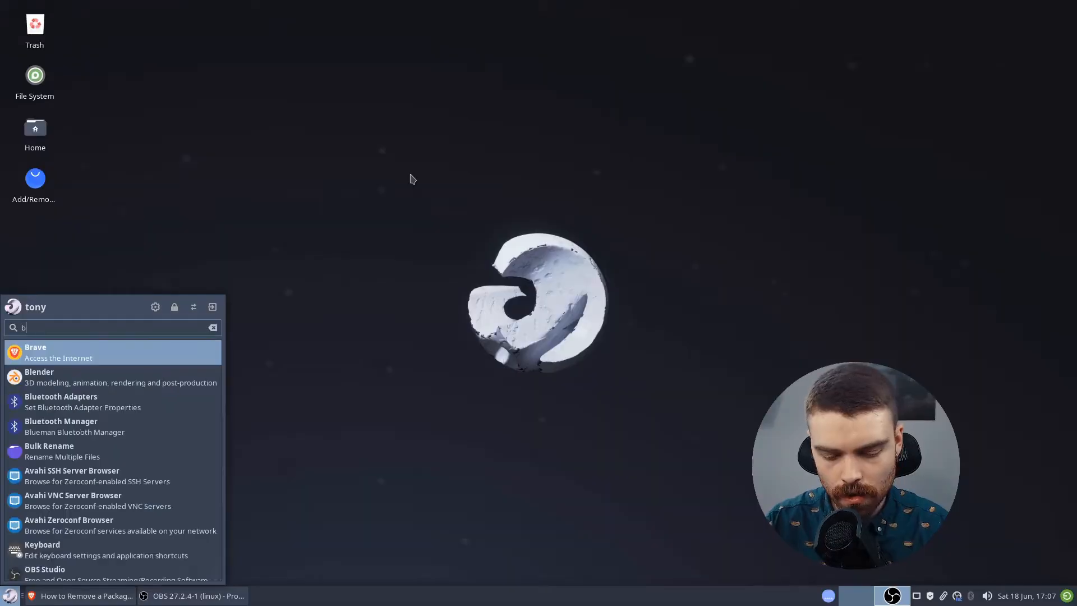
Search for the installed Blender application, launch it, and try orbiting its default scene.
text(lender)
key(Return)
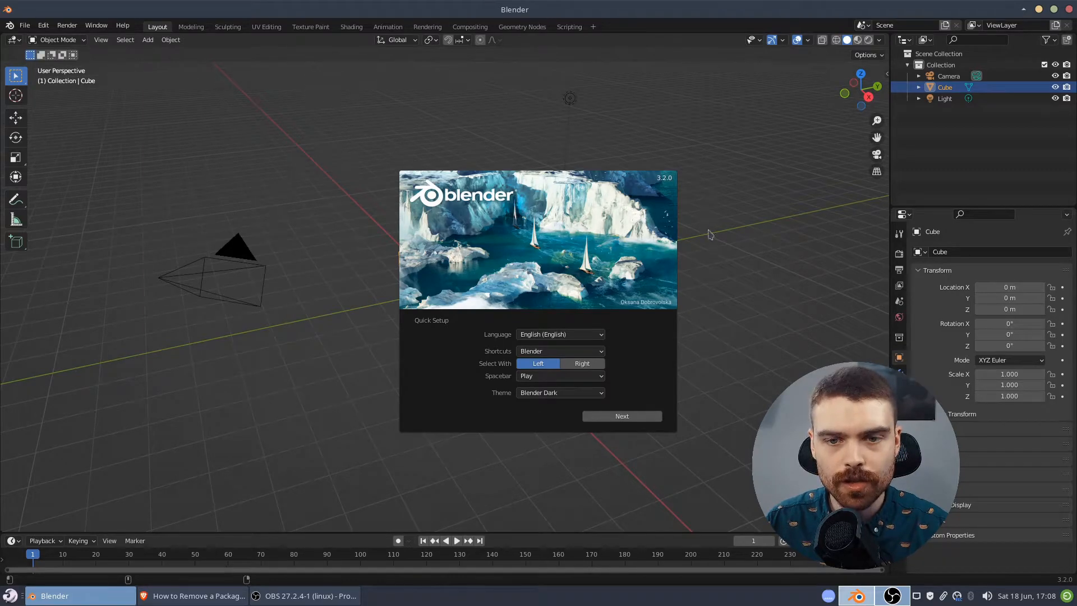
middle_drag(710, 235, 645, 275)
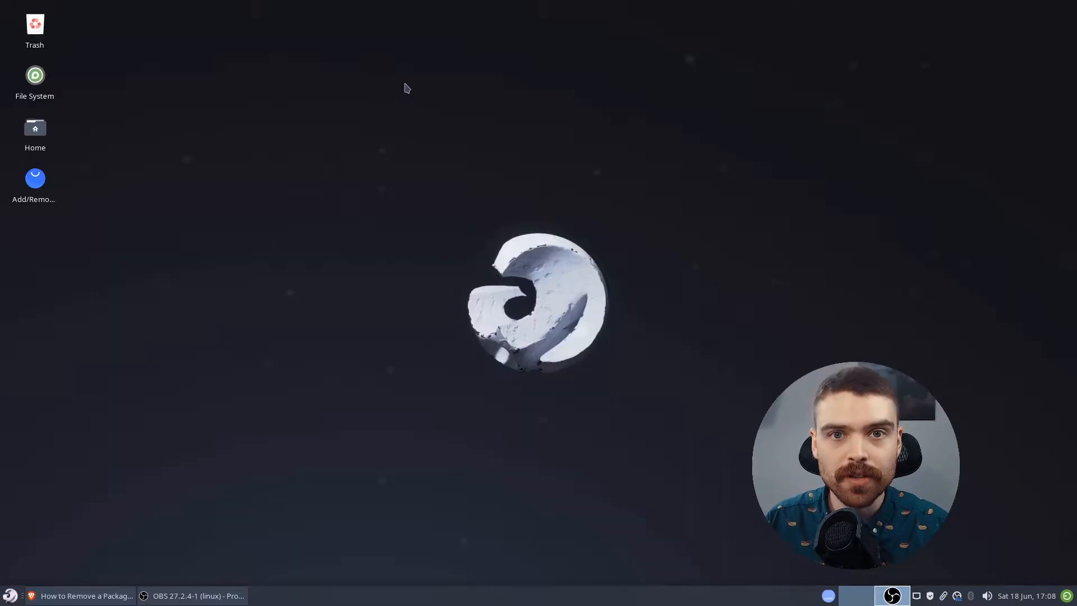
Create a desktop launcher for Blender using the auto-completed command blender %f and its icon.
right_click(419, 75)
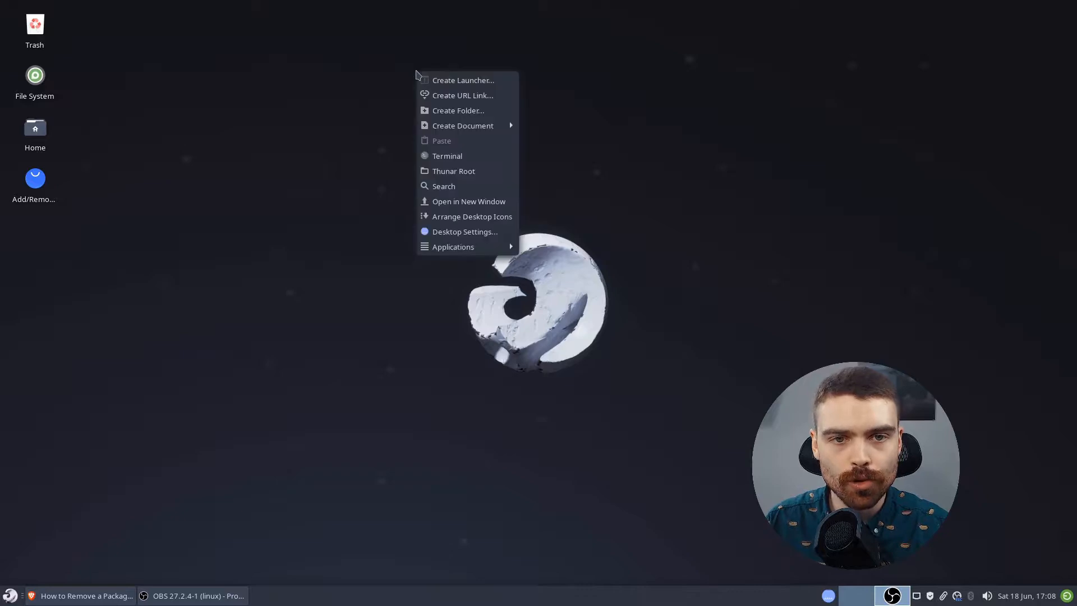
click(446, 84)
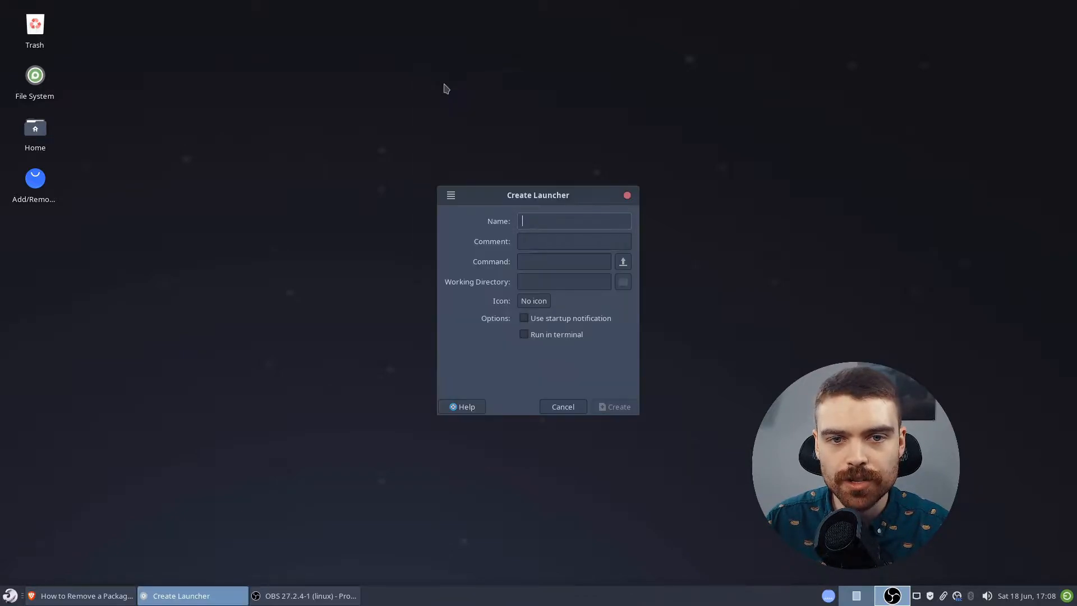
text(blender)
click(583, 238)
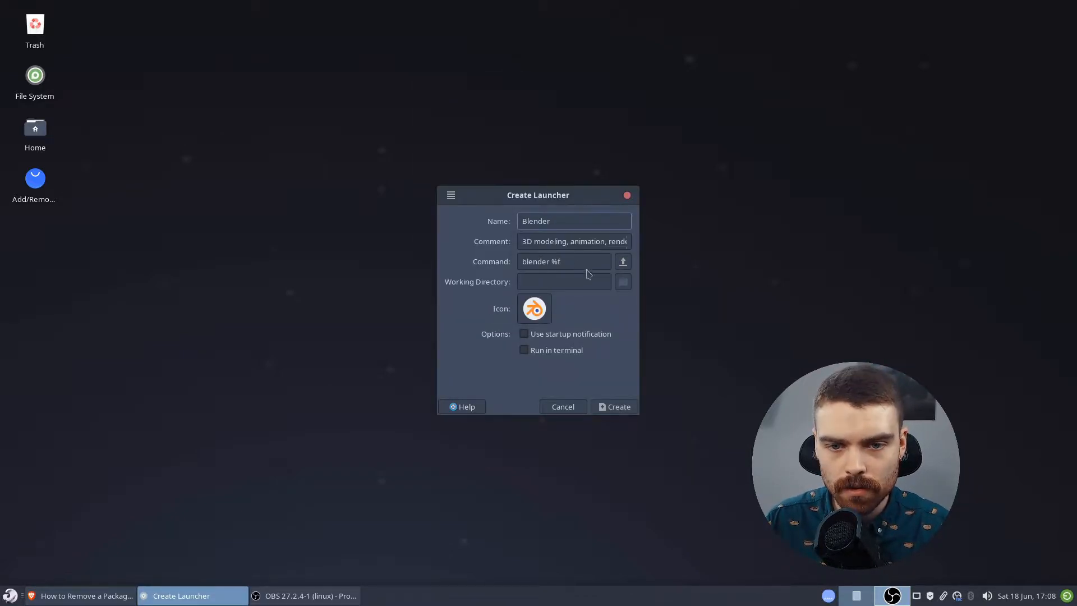
click(615, 405)
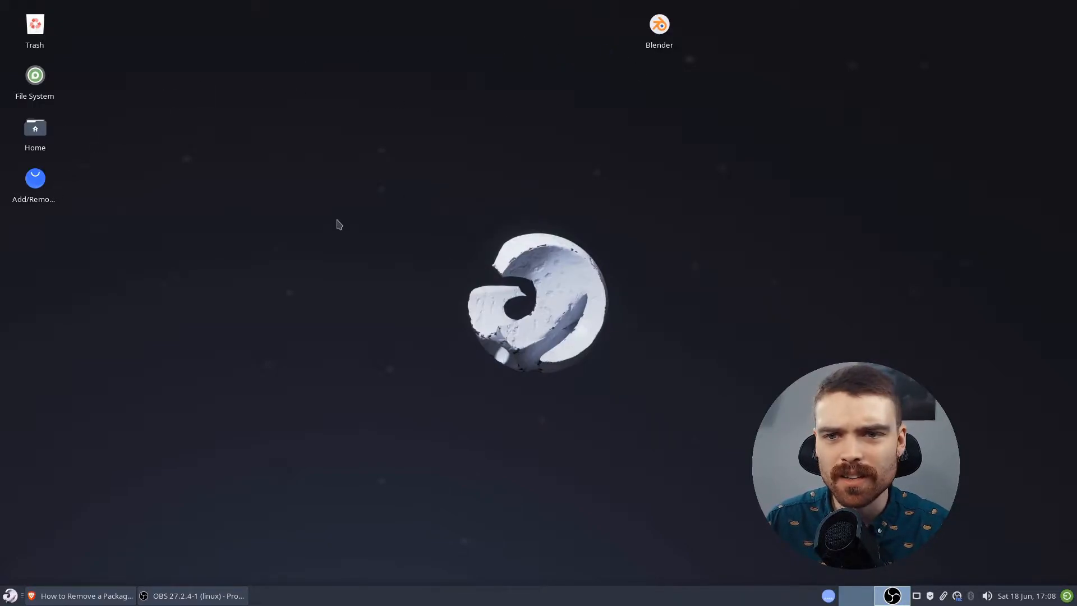
Set the desktop icon size to 52 in the desktop settings.
right_click(386, 154)
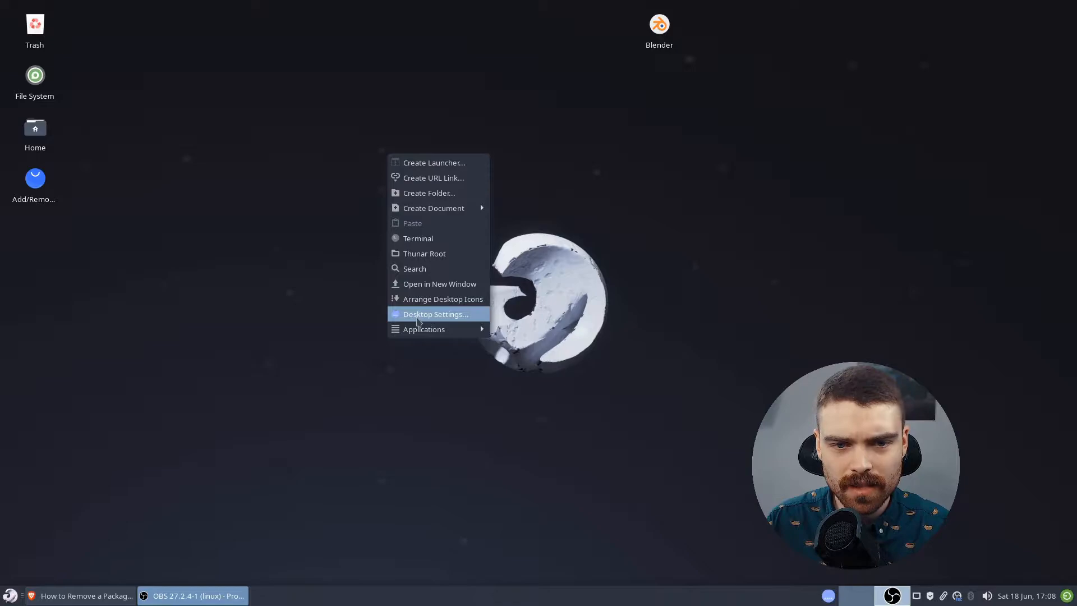
click(418, 320)
click(481, 176)
click(569, 232)
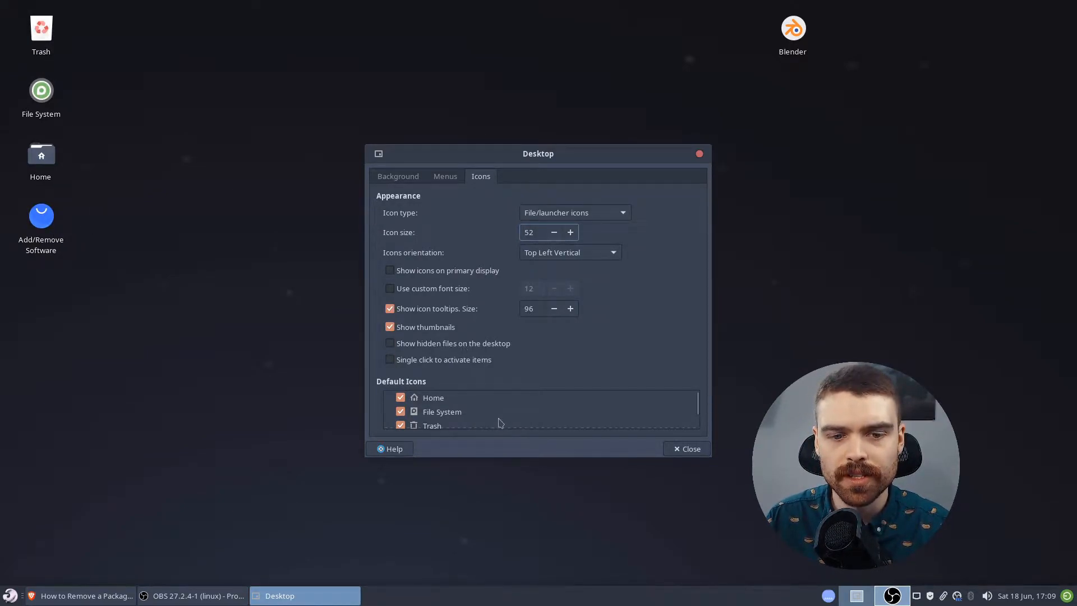
Hide the Home, File System and Trash default icons from the desktop.
click(400, 397)
click(400, 411)
click(400, 425)
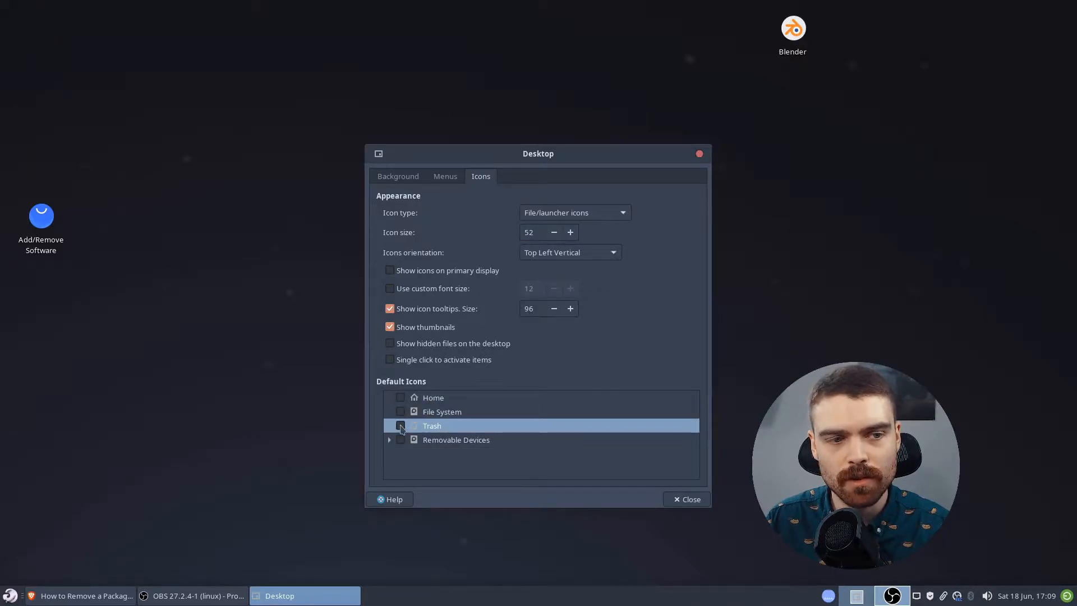
click(400, 425)
click(401, 411)
click(401, 397)
click(401, 411)
click(400, 397)
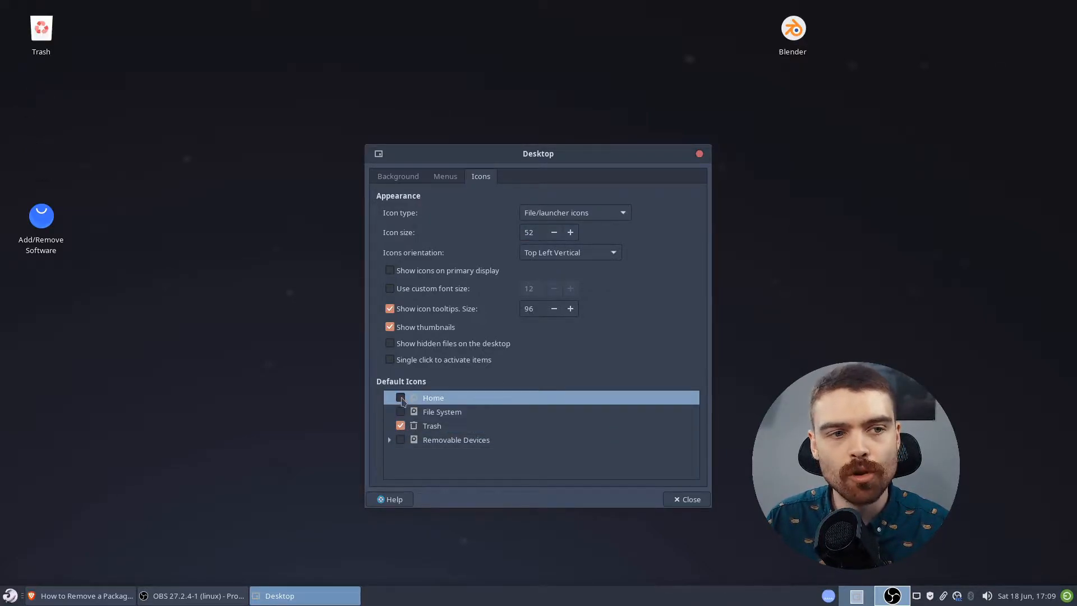
click(401, 425)
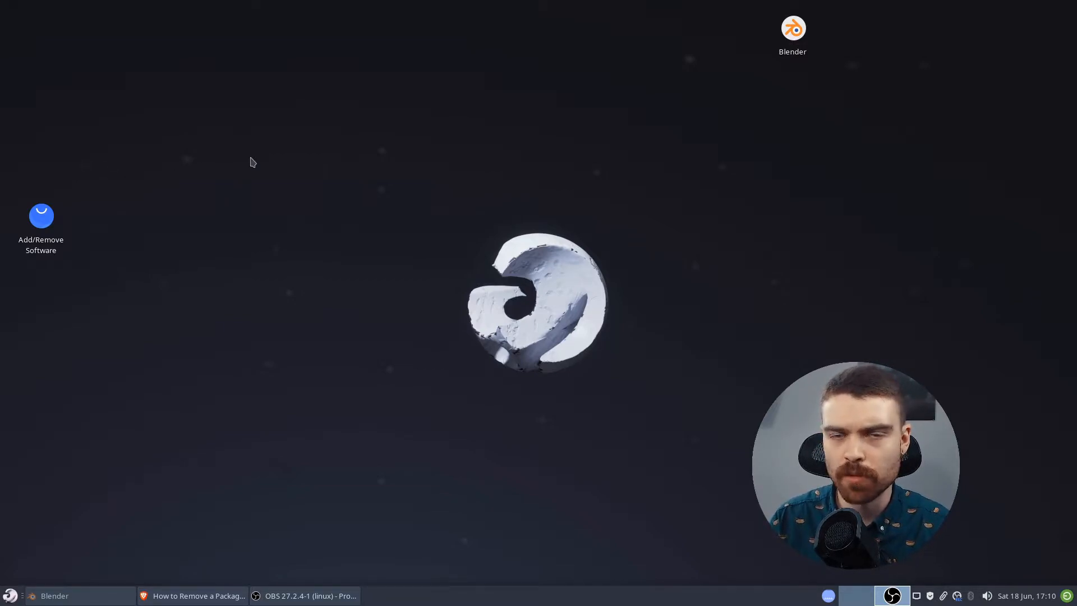
Open the application shortcuts list in the system's keyboard settings.
key(super)
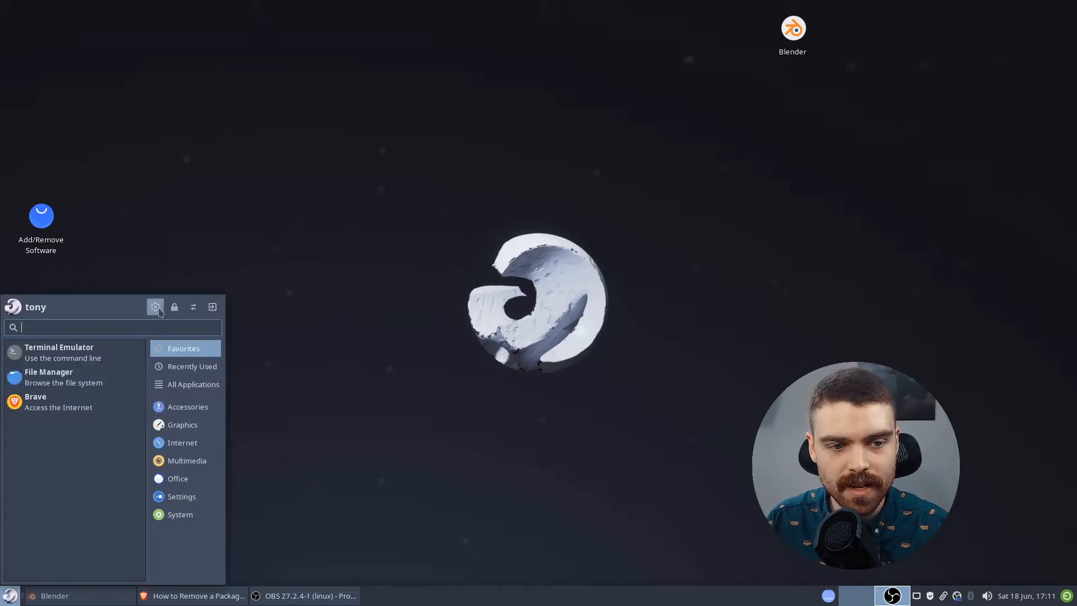
click(153, 308)
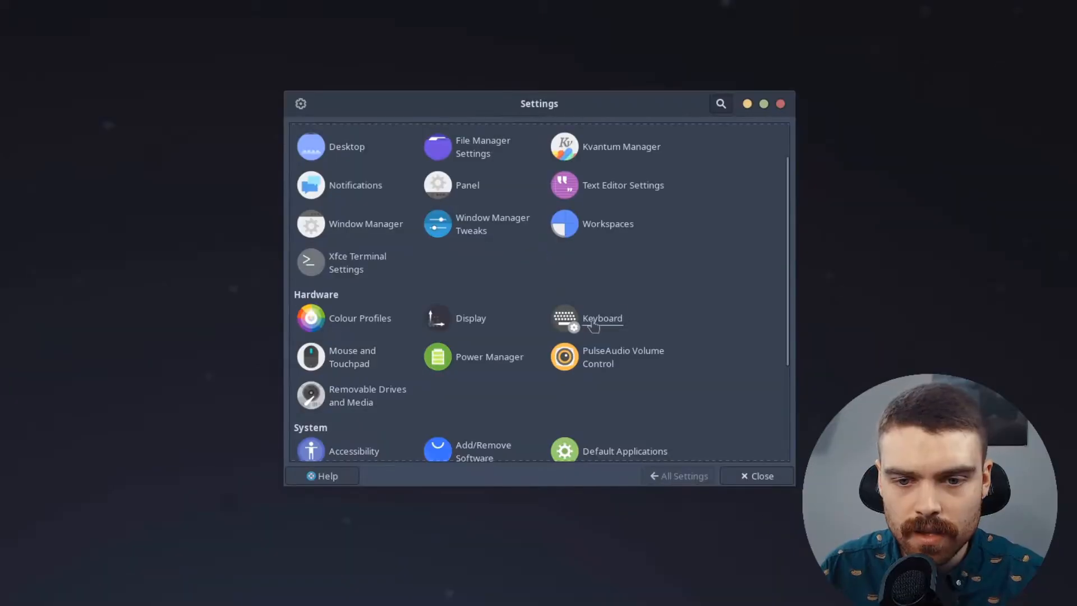
click(593, 319)
click(408, 131)
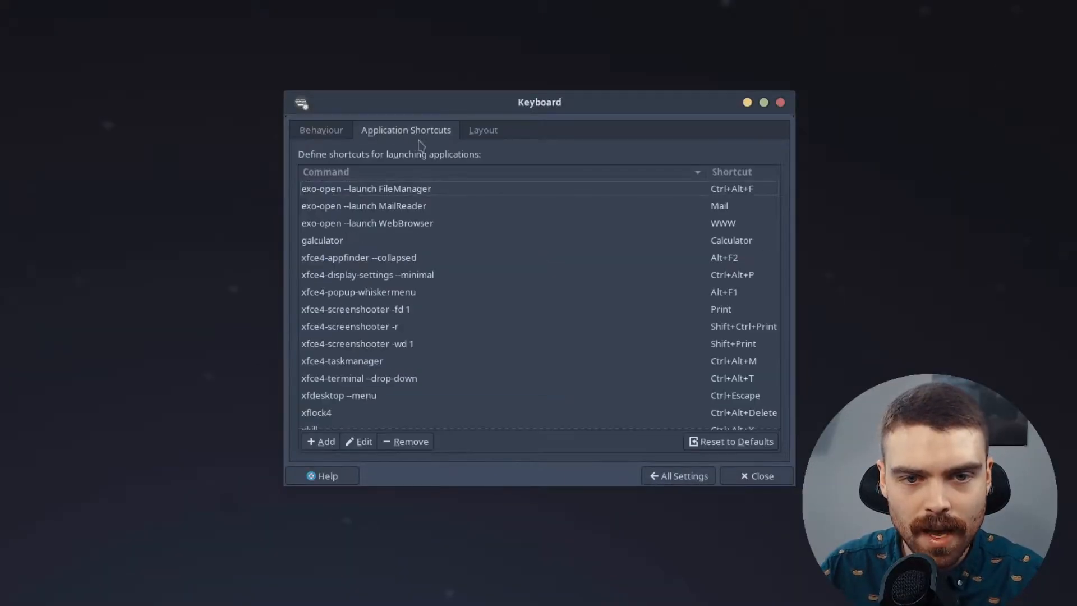
Test the existing Ctrl+Alt+F shortcut of the file manager command, widen the opened window and close it.
click(422, 191)
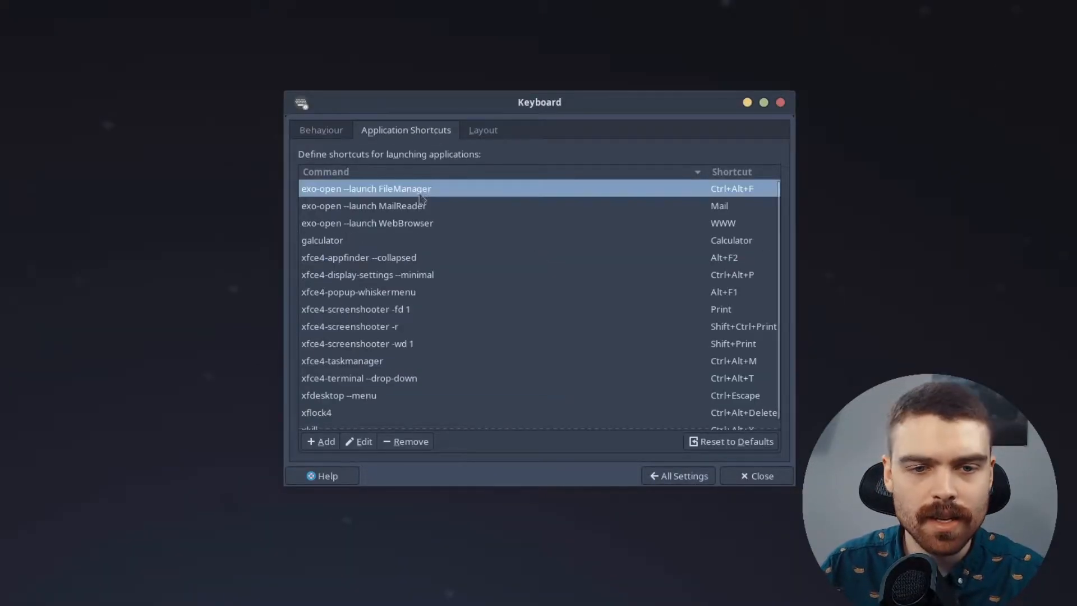
key(ctrl+alt+f)
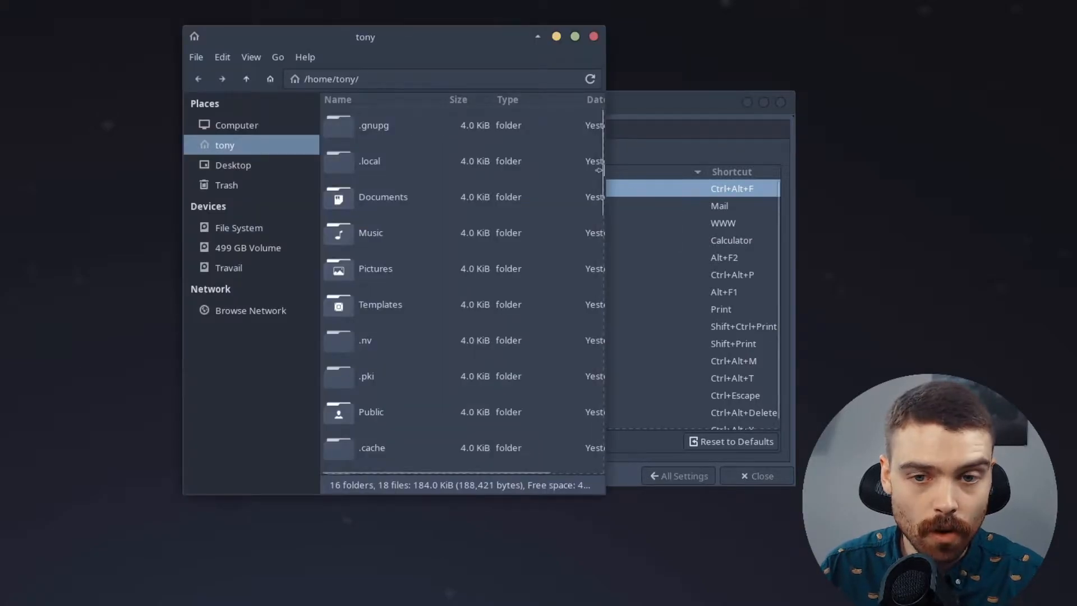
drag(604, 171, 775, 176)
key(alt+F4)
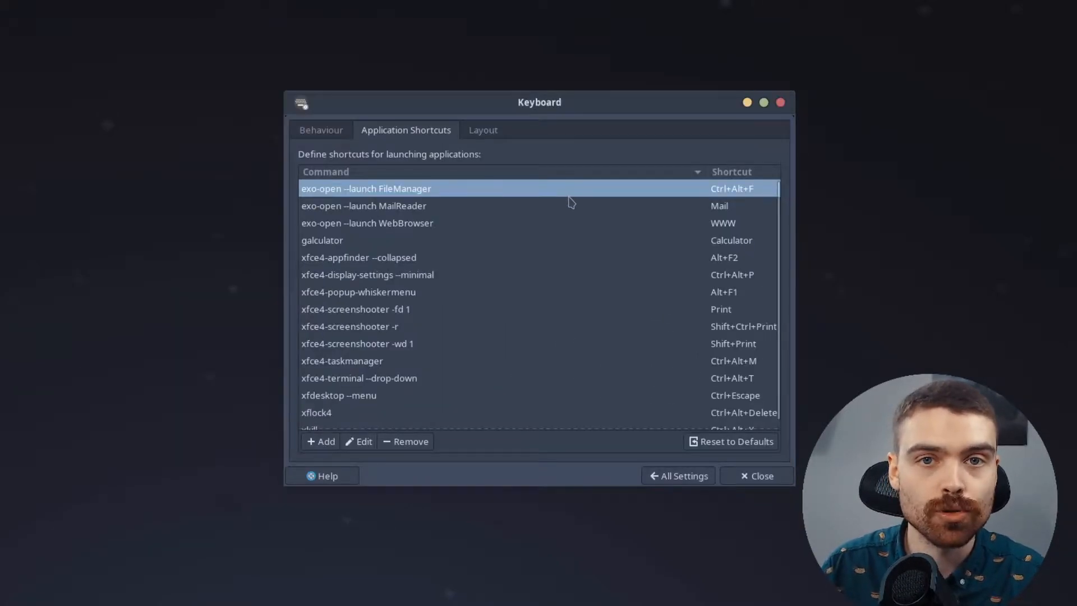
Reassign the file manager command's shortcut to Super+1 and add a shortcut for the command brave on Super+2.
double_click(738, 189)
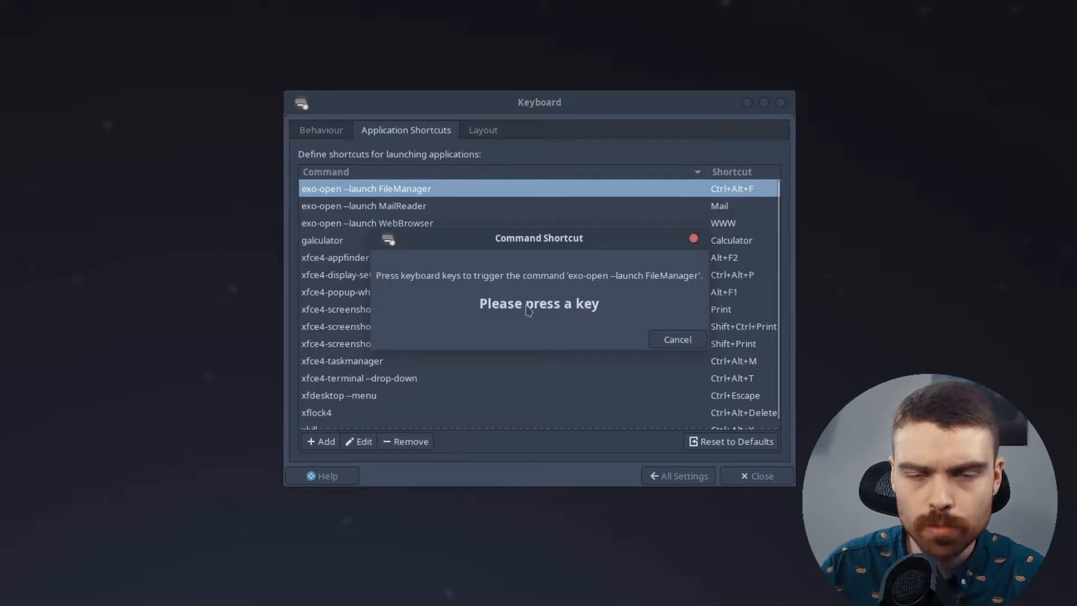
key(super+1)
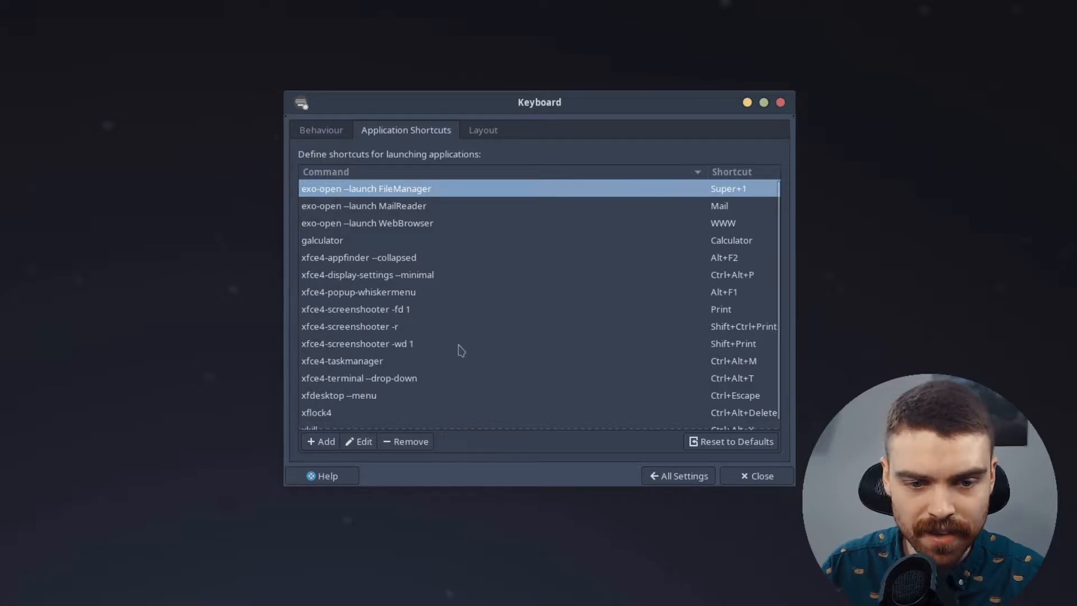
click(320, 442)
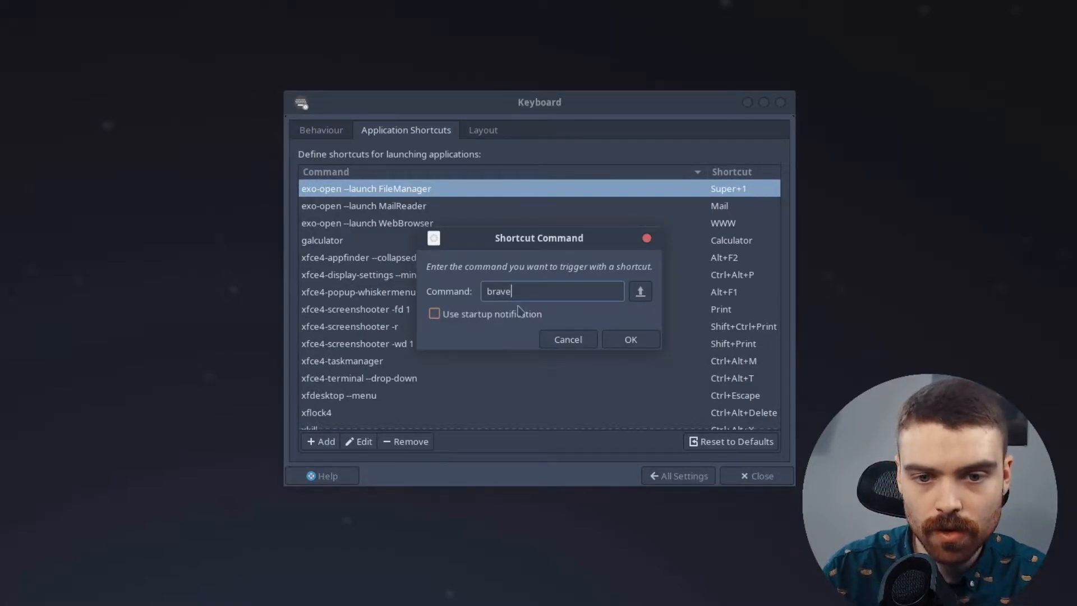
click(630, 340)
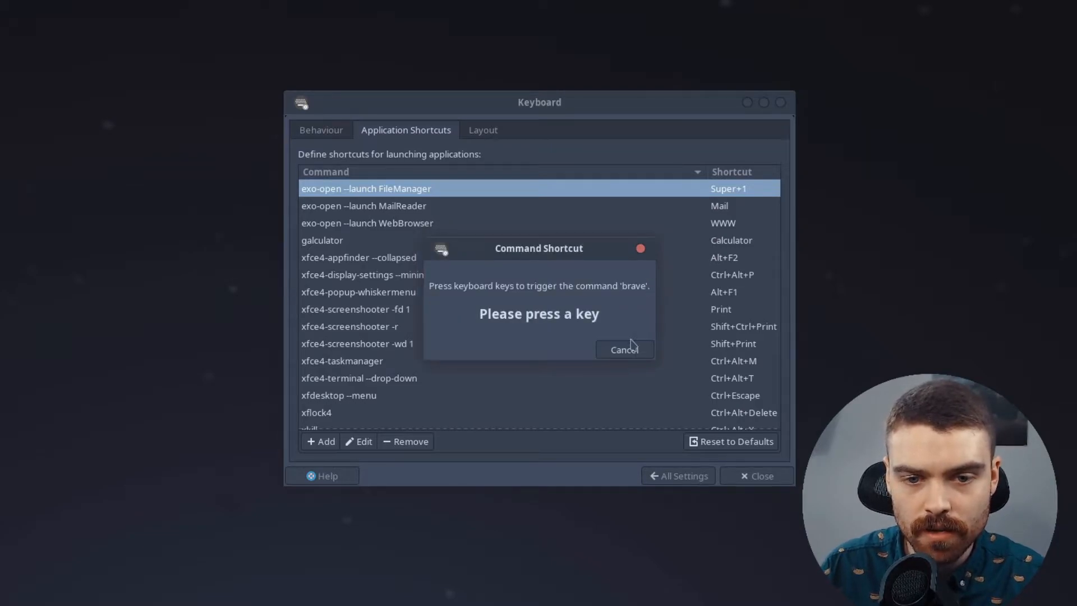
key(super+2)
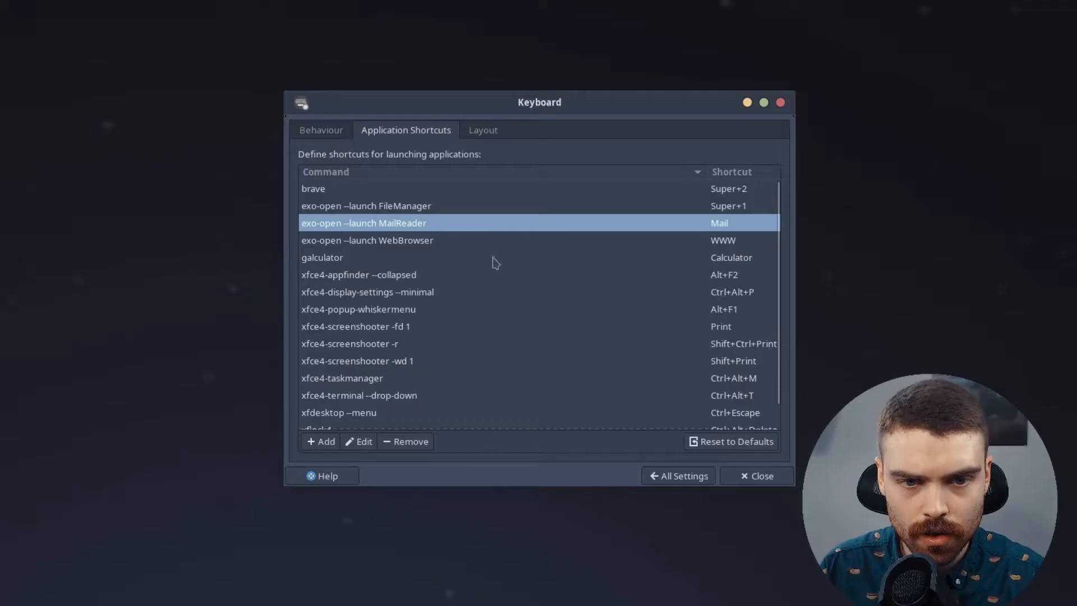
Add a shortcut for the command blender on Super+3 and launch Blender with it.
click(321, 441)
text(blender)
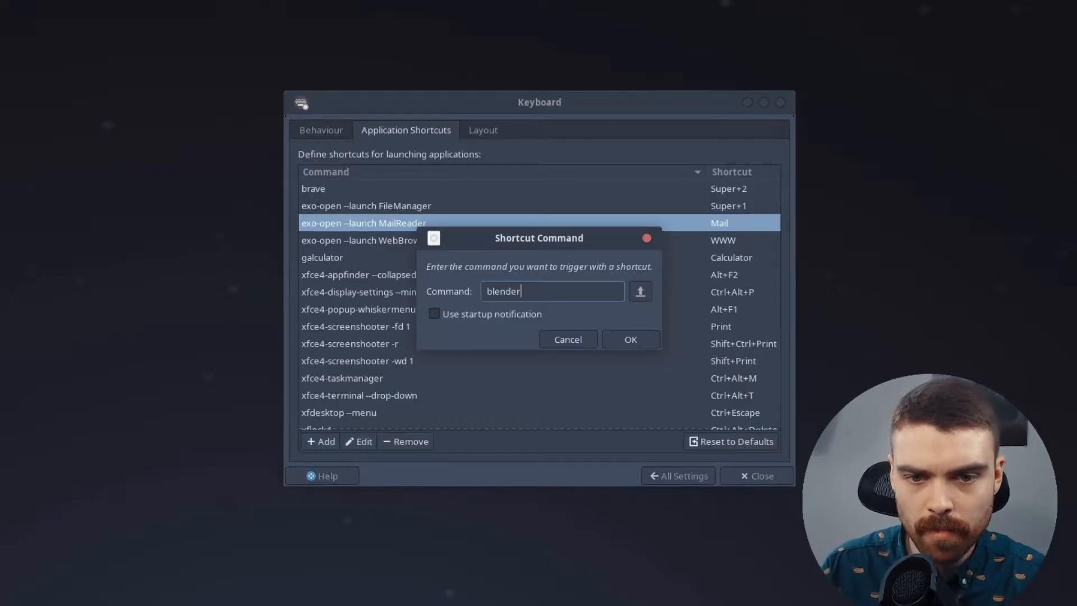
click(631, 338)
key(super+3)
key(super+3)
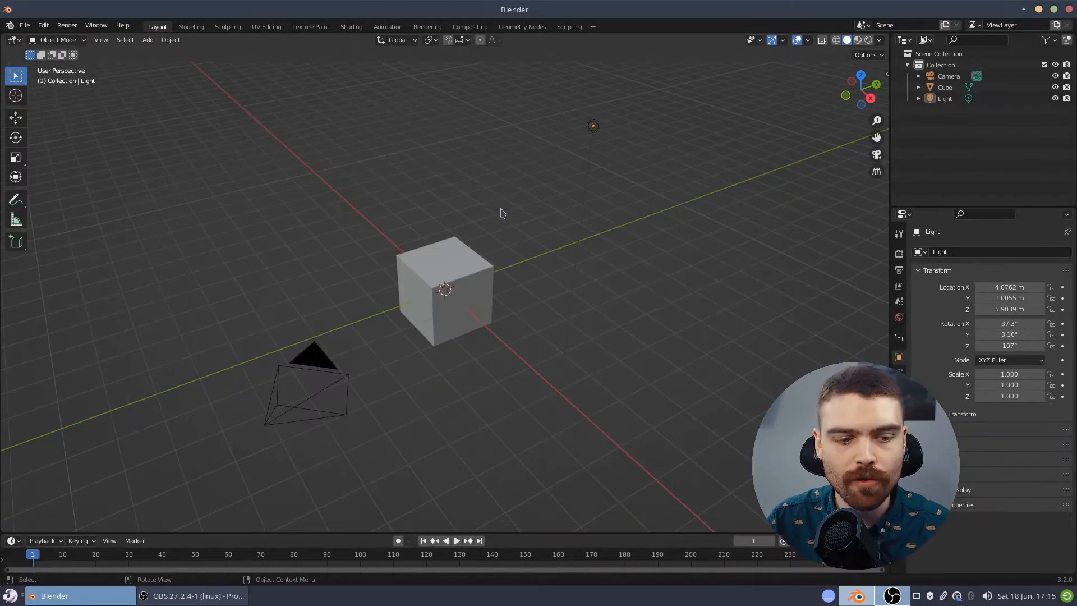
Enable hiding the title of windows when maximized in the Window Manager Tweaks accessibility options.
click(10, 596)
click(156, 308)
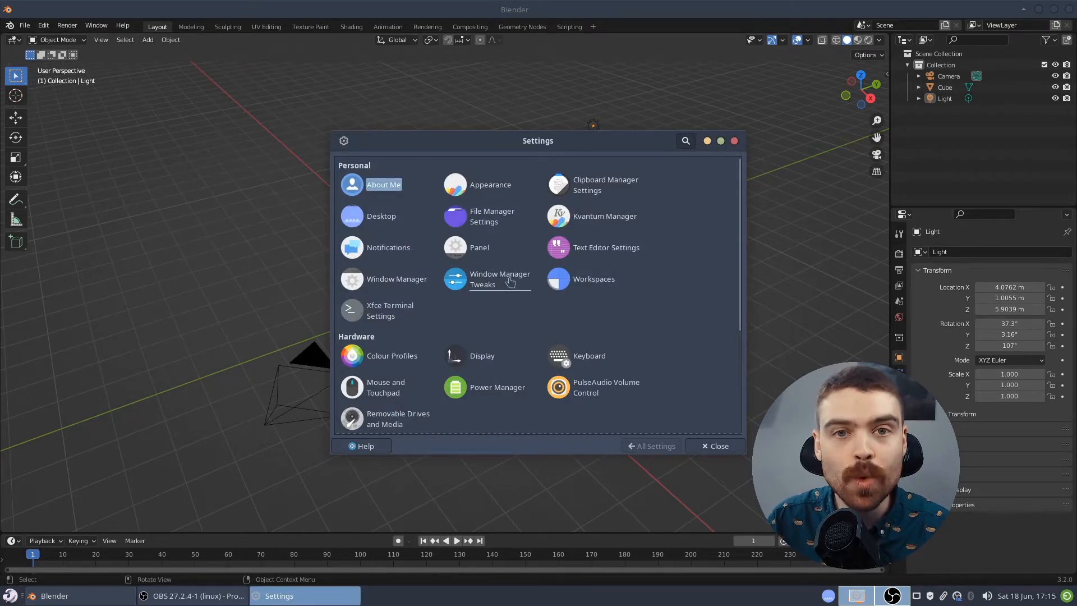
click(511, 280)
click(391, 162)
click(436, 162)
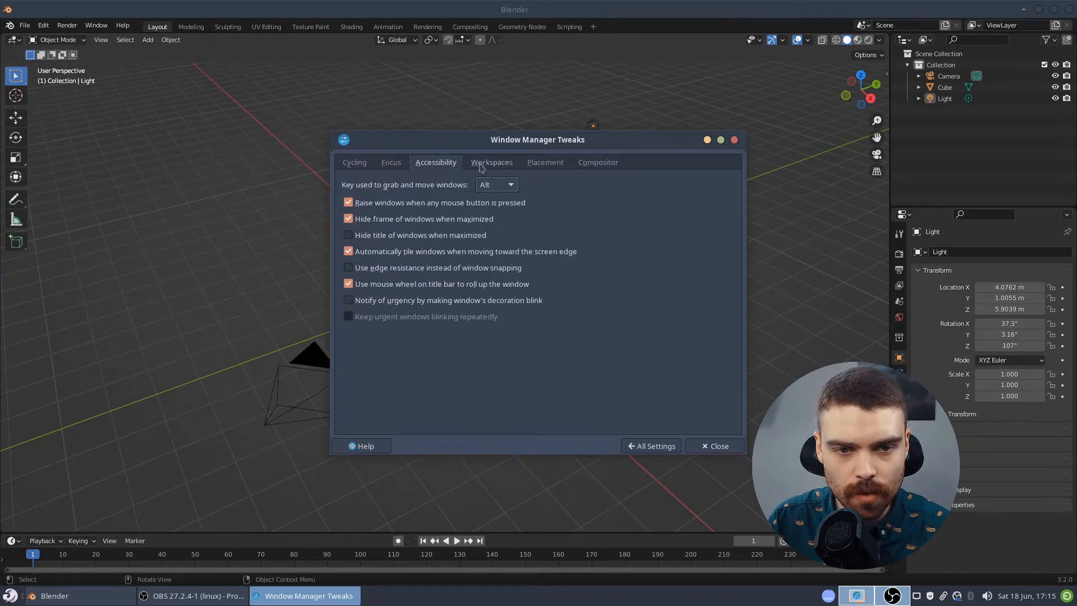
click(390, 236)
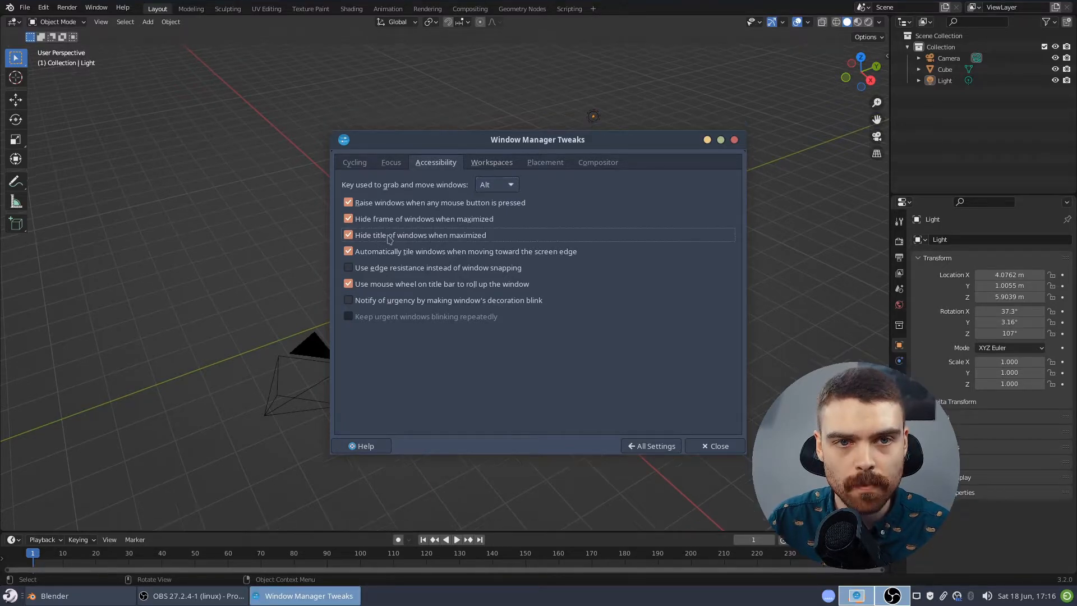
Set Panel 0 to hide automatically with the Intelligently option and close the settings.
click(652, 445)
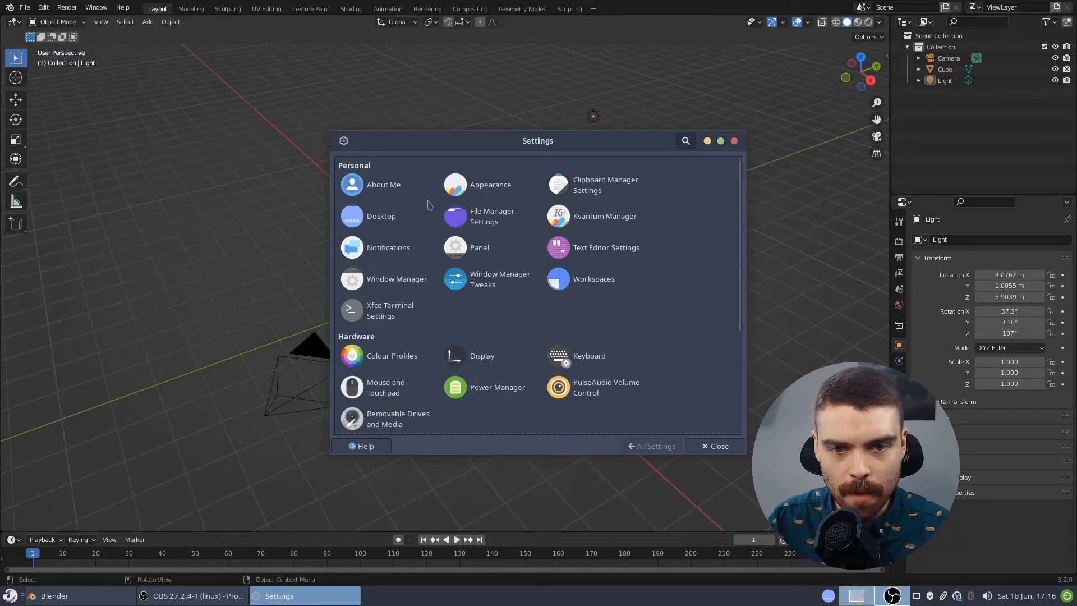
click(480, 253)
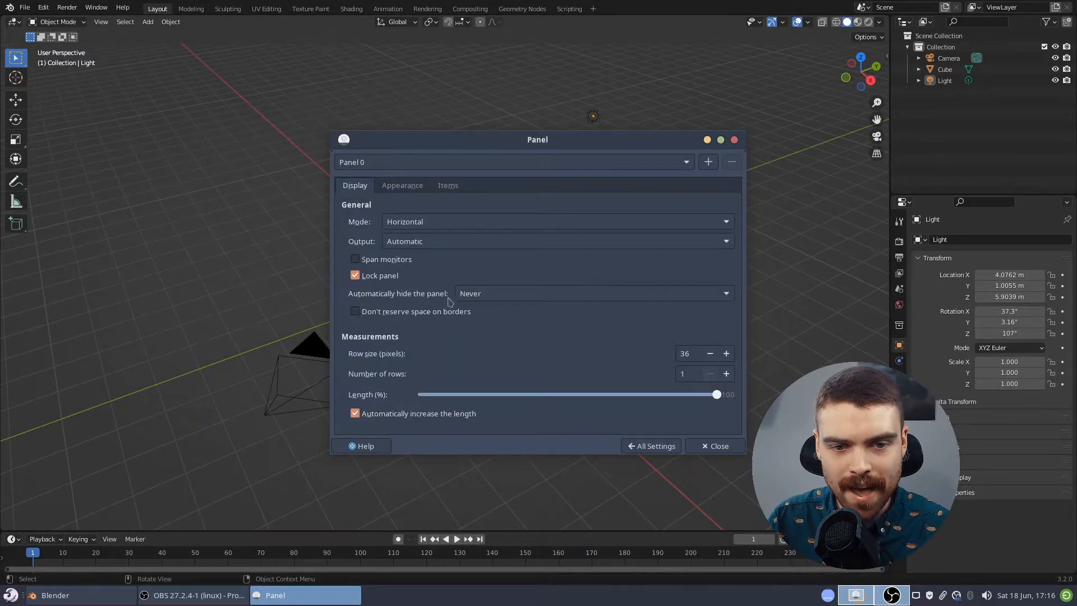
click(491, 301)
click(502, 311)
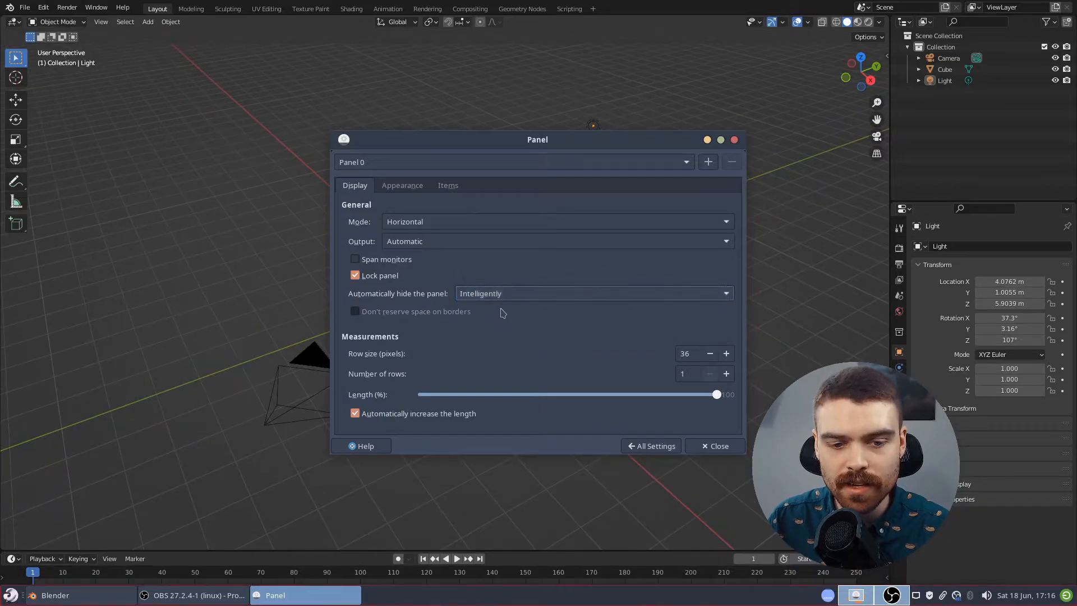
click(712, 446)
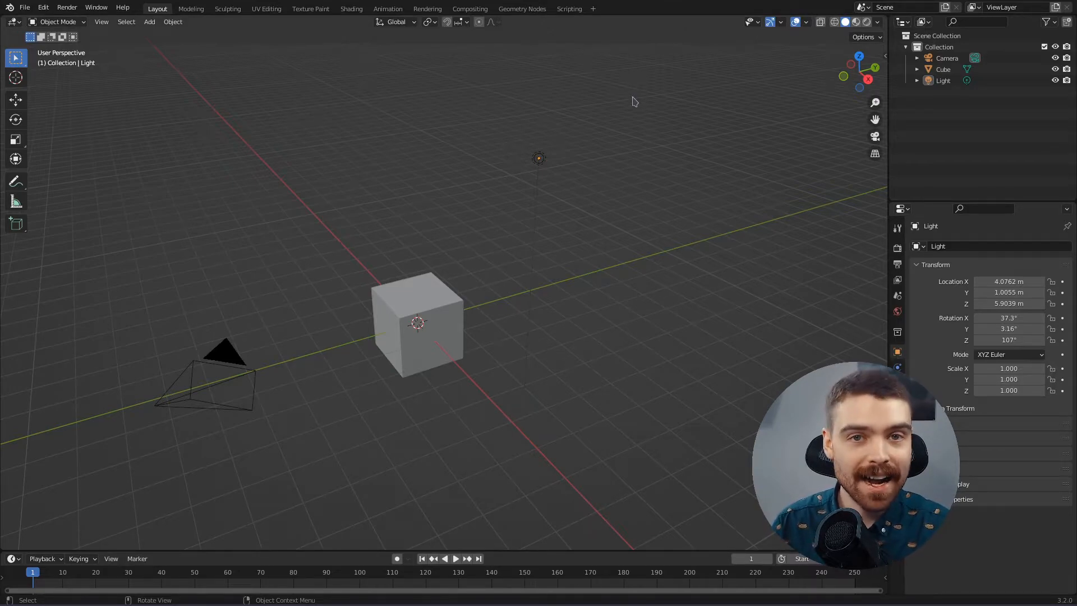
mouse_move(617, 11)
mouse_down()
mouse_move(420, 77)
mouse_move(708, 60)
mouse_move(635, 41)
mouse_move(622, 1)
mouse_up()
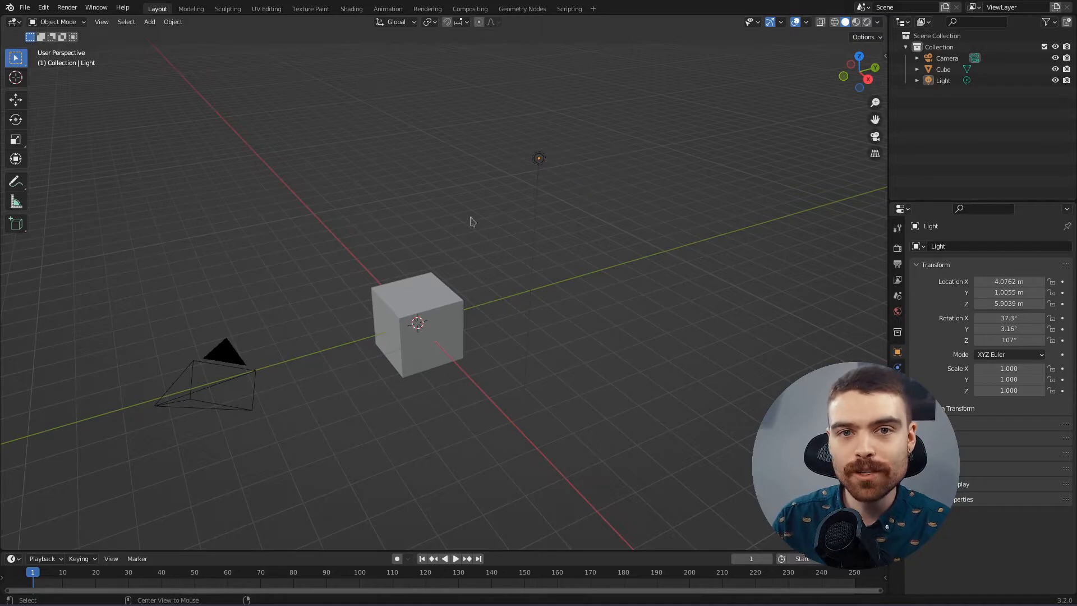
Set the scene's render engine to Cycles and its device to GPU Compute.
alt+drag(501, 172, 595, 135)
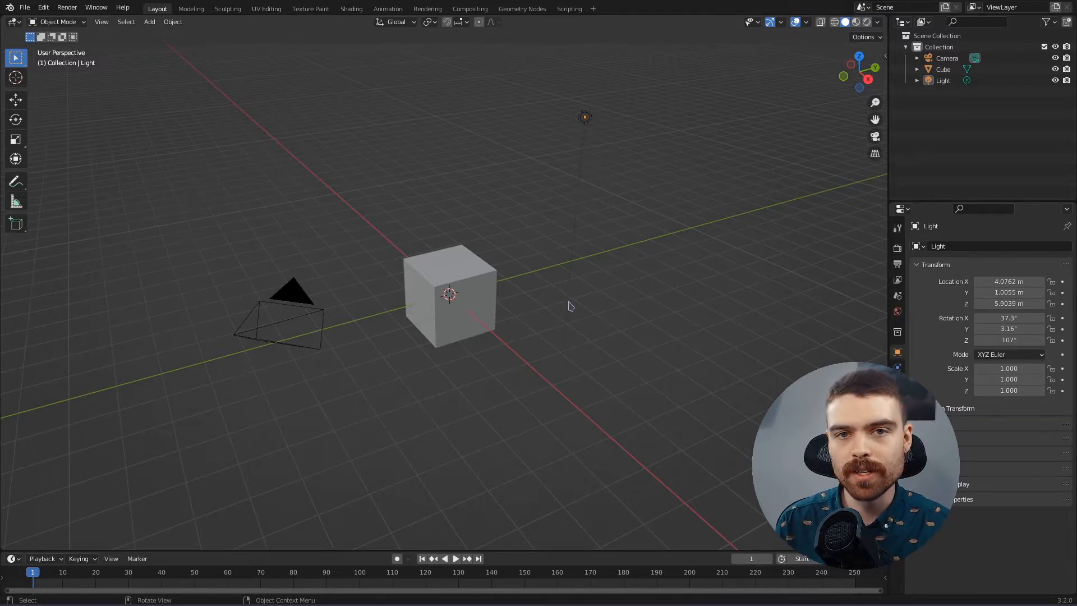
click(897, 247)
click(992, 246)
click(1003, 281)
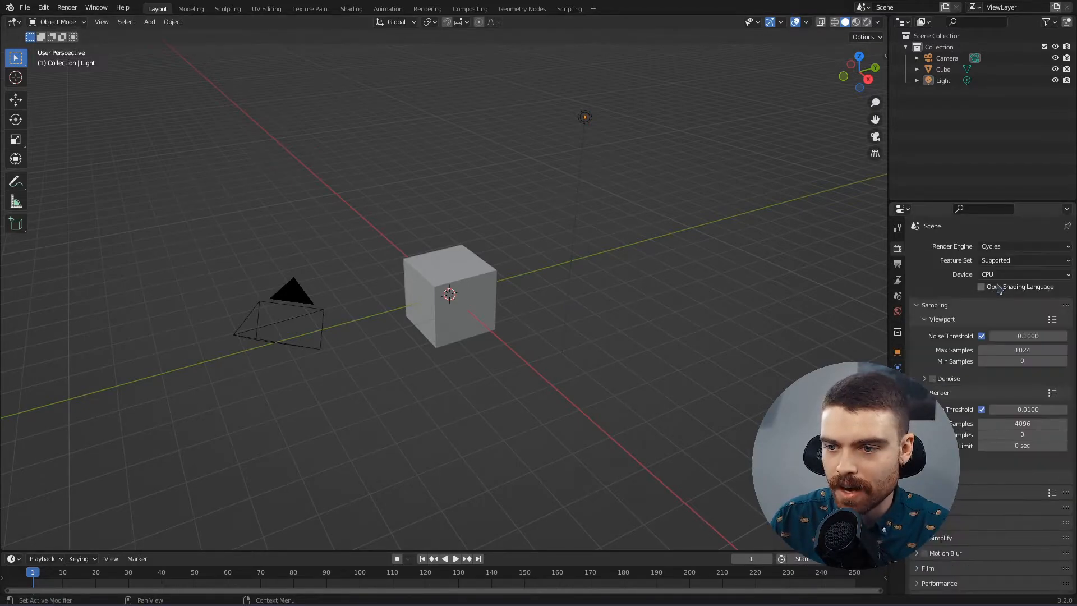
click(1002, 274)
click(1007, 292)
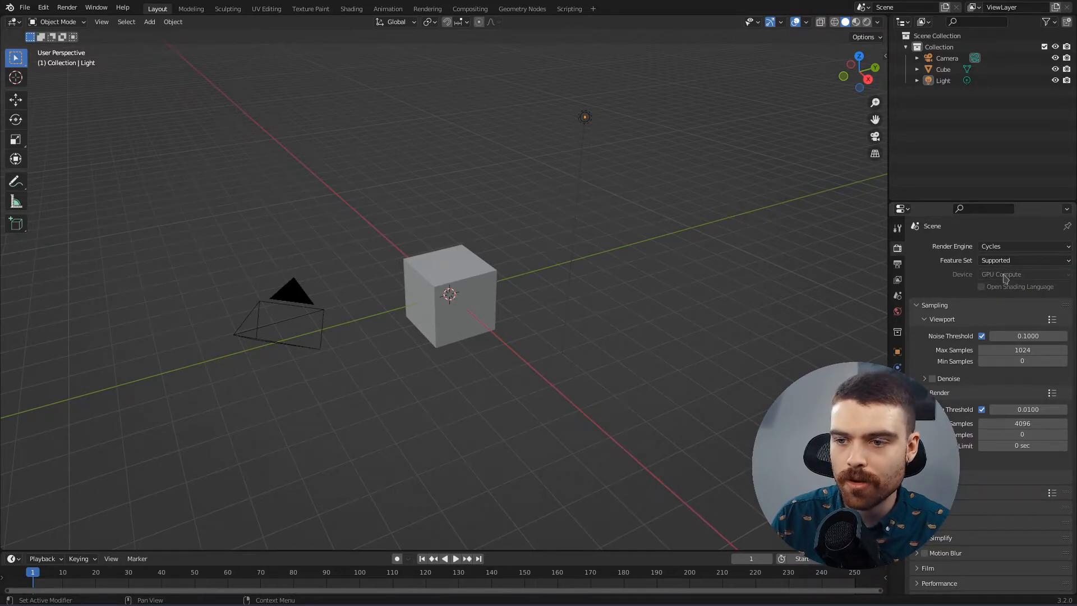
In the System preferences, set Cycles Render Devices to CUDA and also enable the AMD Ryzen 7 3700X processor.
click(41, 9)
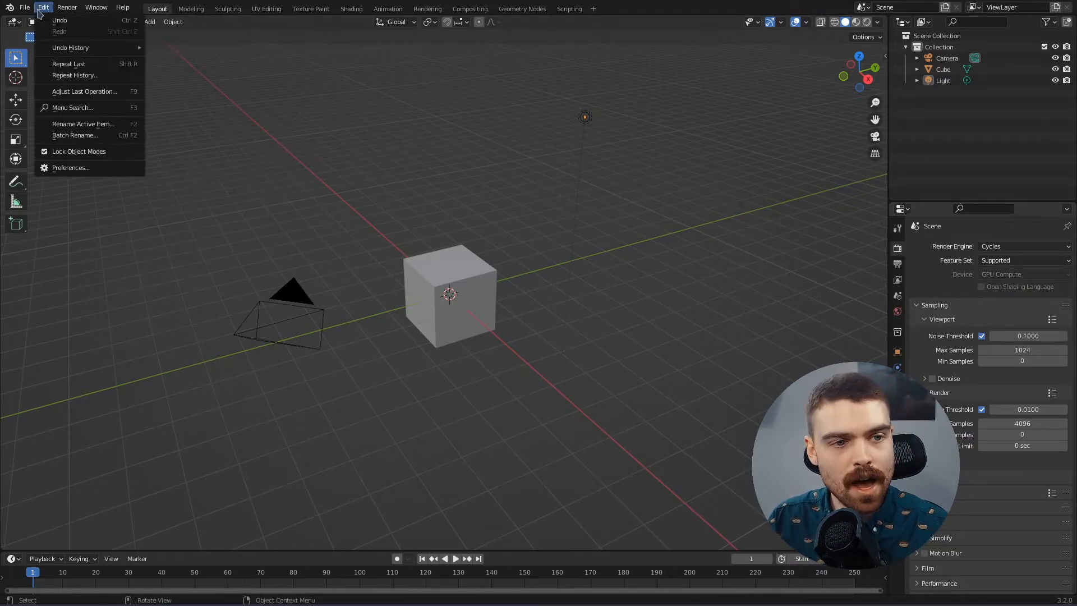
click(71, 168)
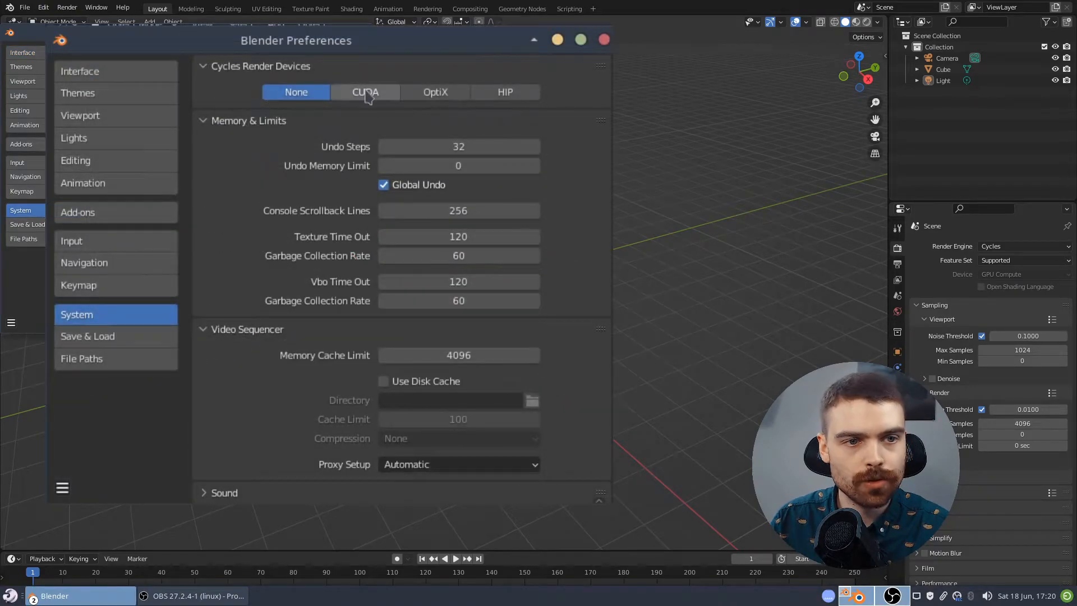
click(365, 92)
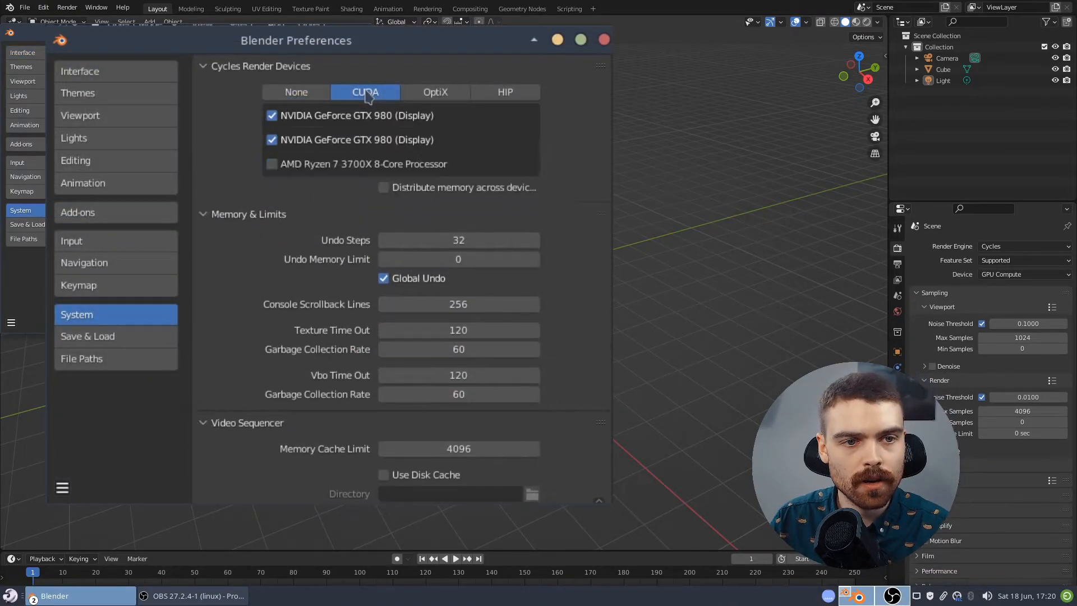
click(272, 165)
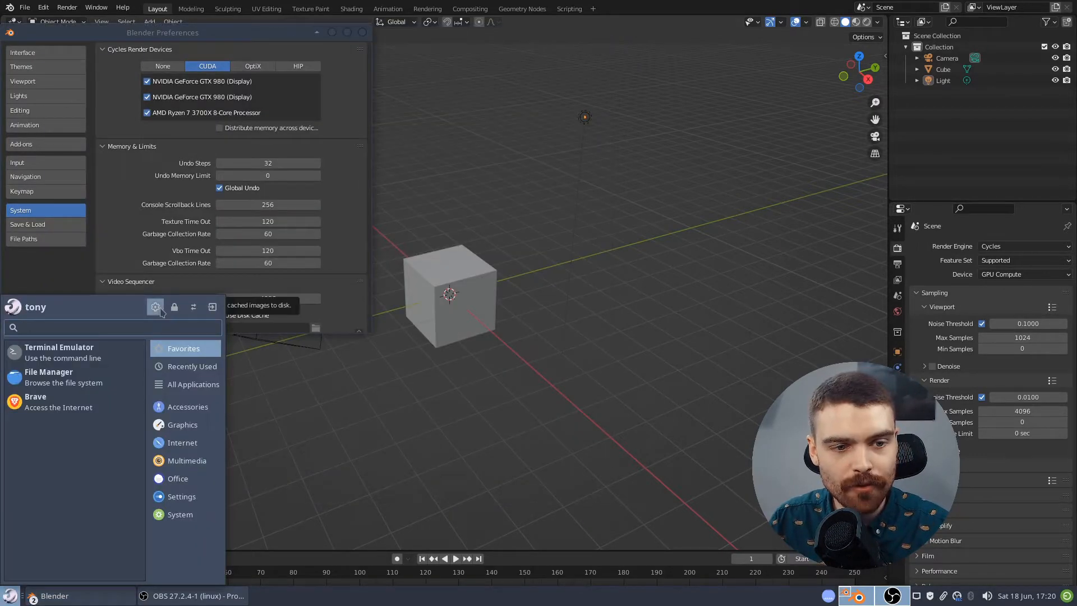
Open Hardware Configuration in Manjaro Settings Manager from the system settings and examine the installed graphics drivers.
click(155, 308)
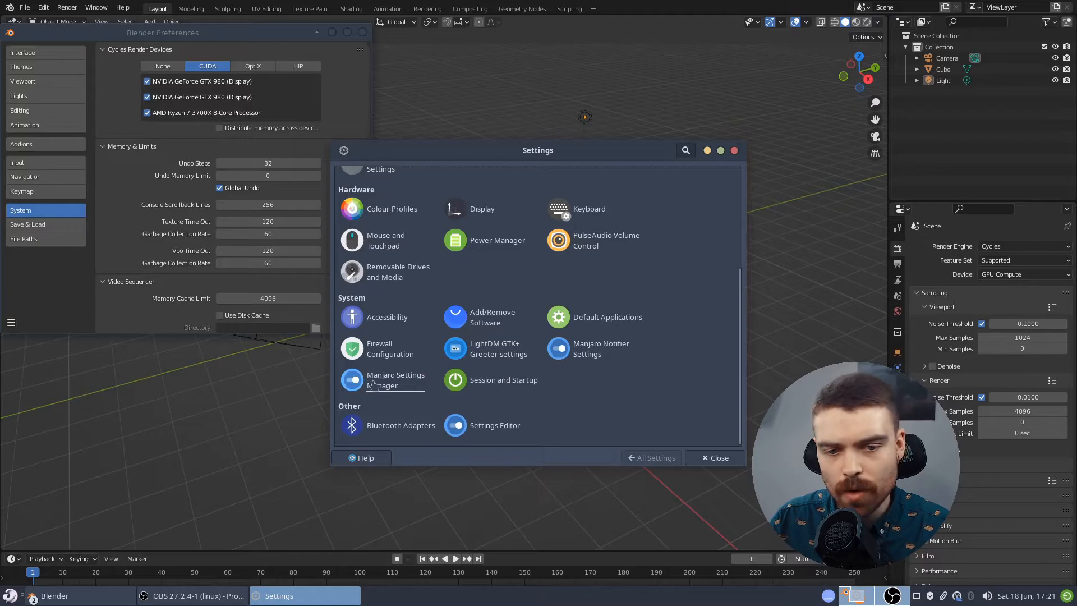
click(359, 382)
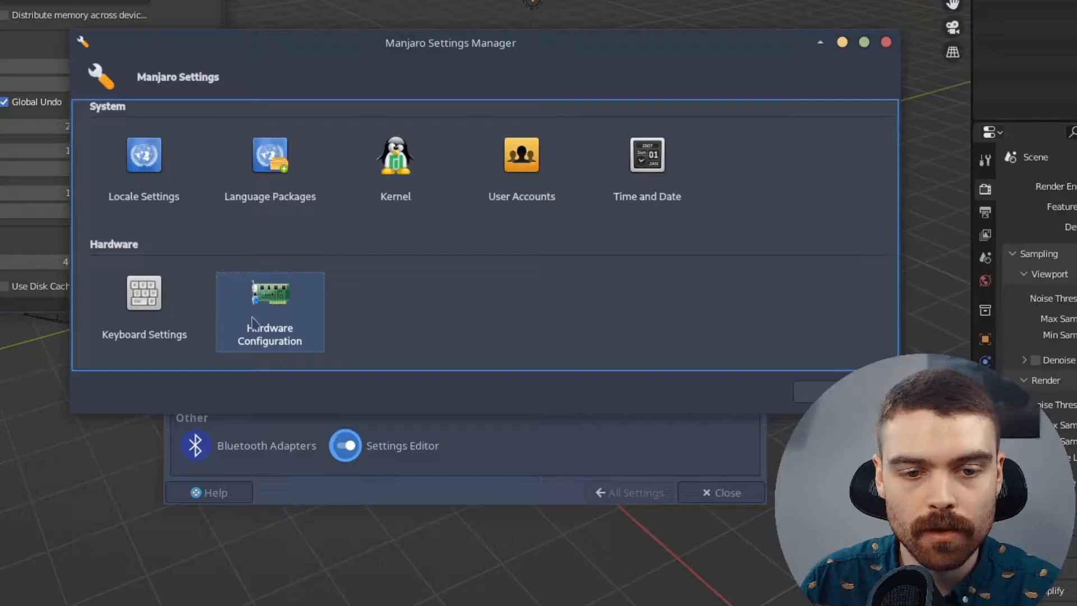
click(255, 323)
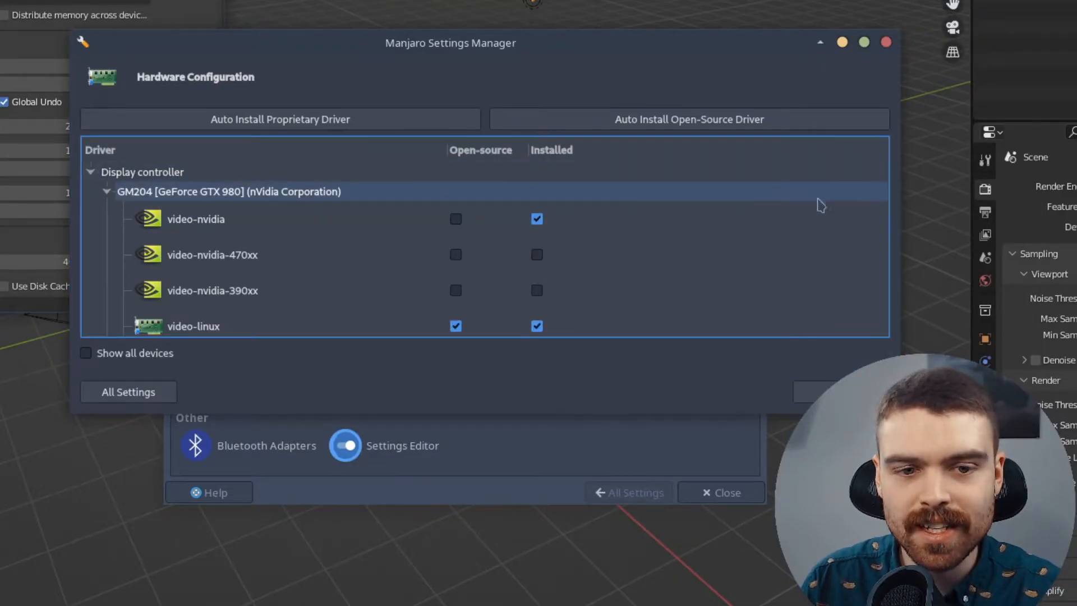
scroll(471, 269, down, 3)
scroll(207, 258, up, 3)
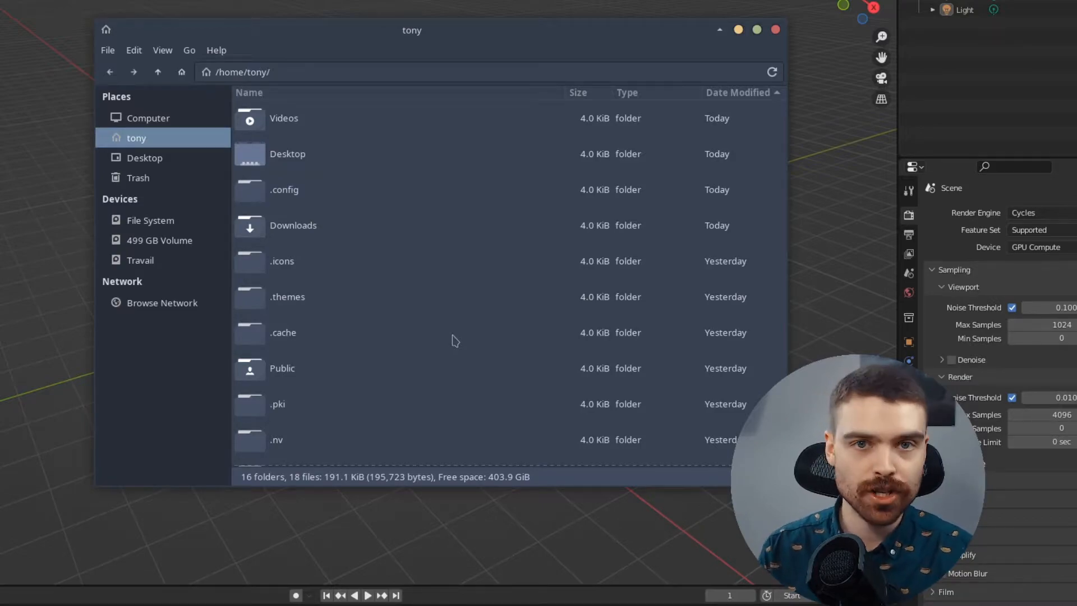
On the 499 GB Volume in the file manager, open the user's Application Data/Blender Foundation/Blender/3.0/config folder.
click(195, 251)
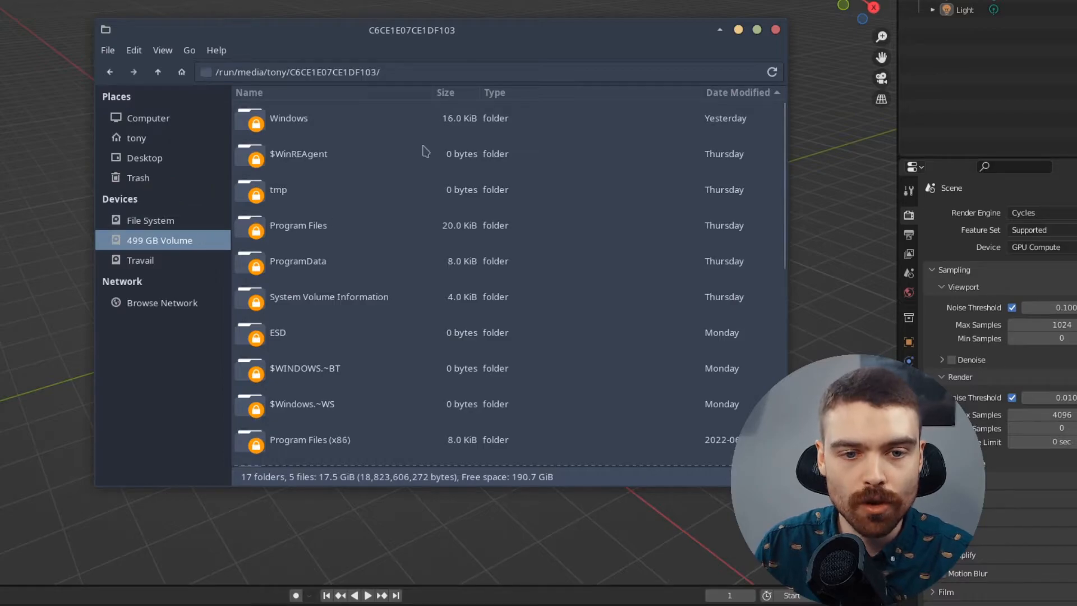
drag(780, 111, 810, 288)
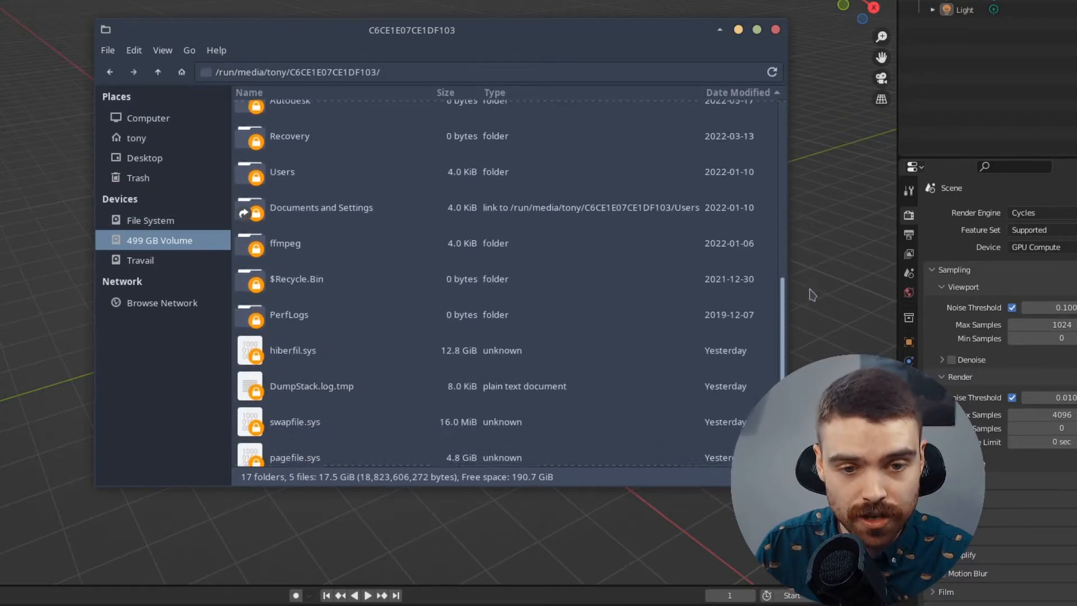
click(344, 317)
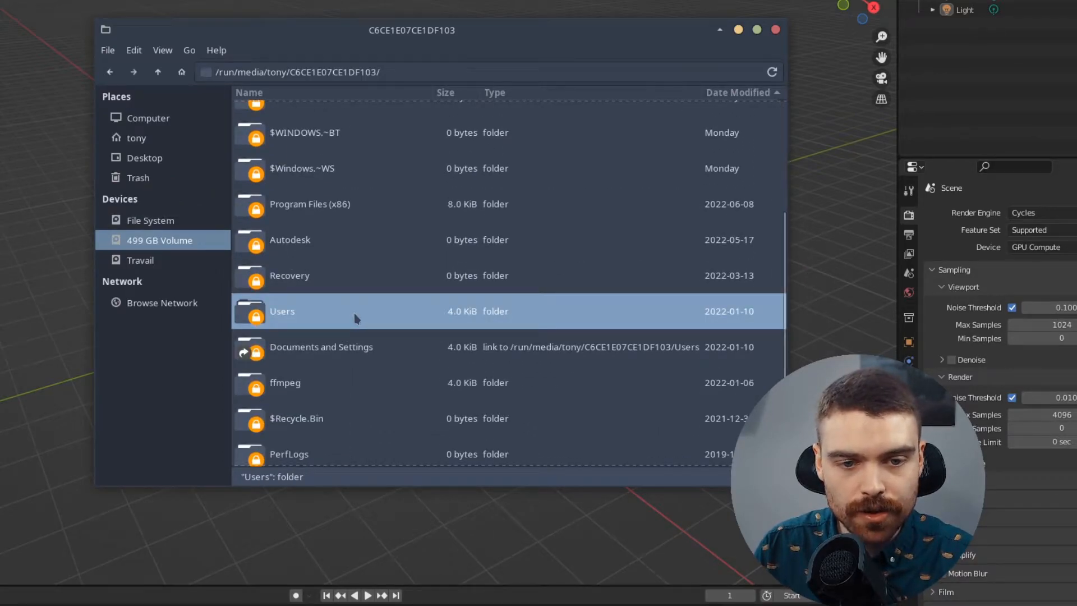
double_click(354, 318)
double_click(333, 136)
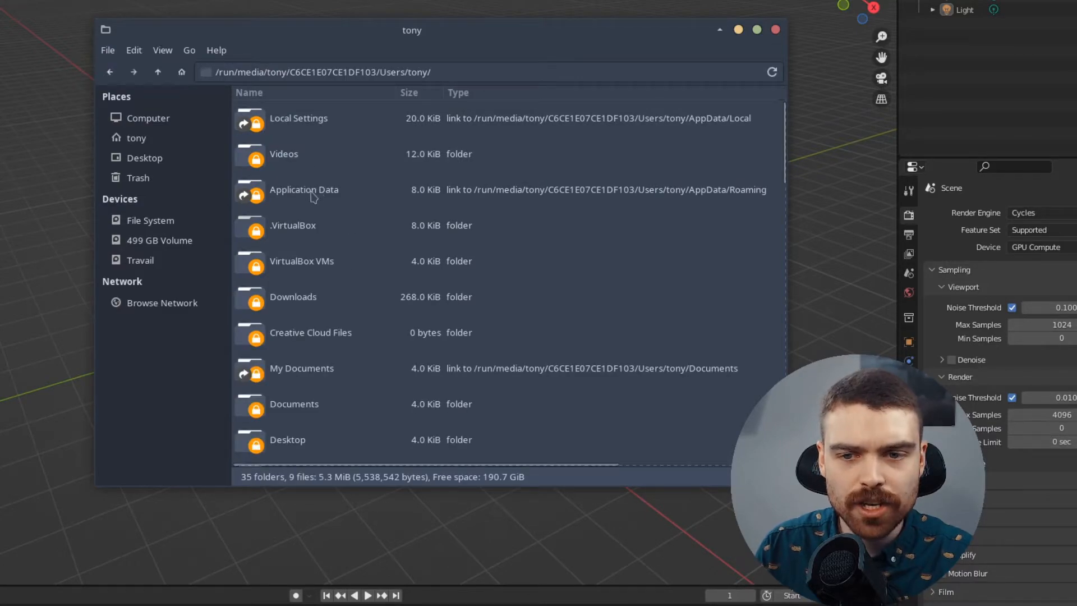
double_click(311, 195)
click(327, 227)
double_click(344, 224)
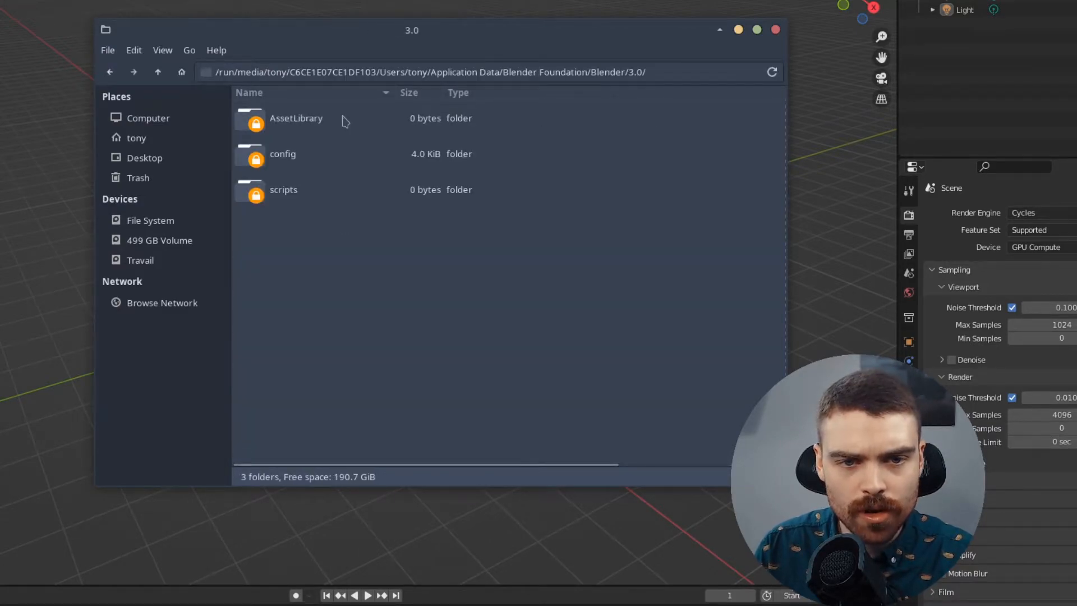
double_click(332, 159)
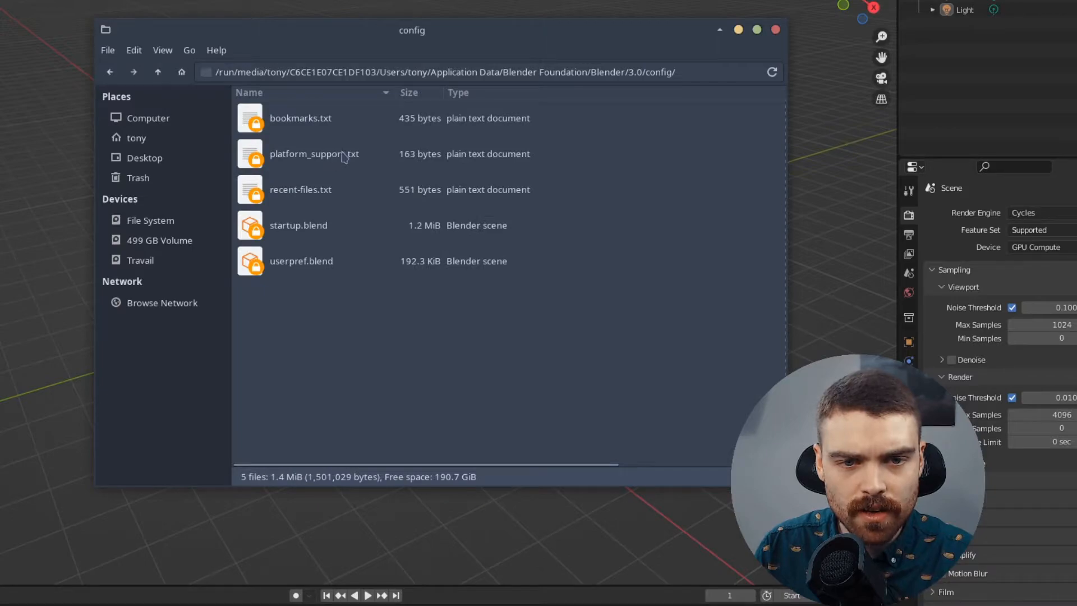
Copy startup.blend and userpref.blend from the Blender 3.0 config folder.
click(390, 228)
click(429, 263)
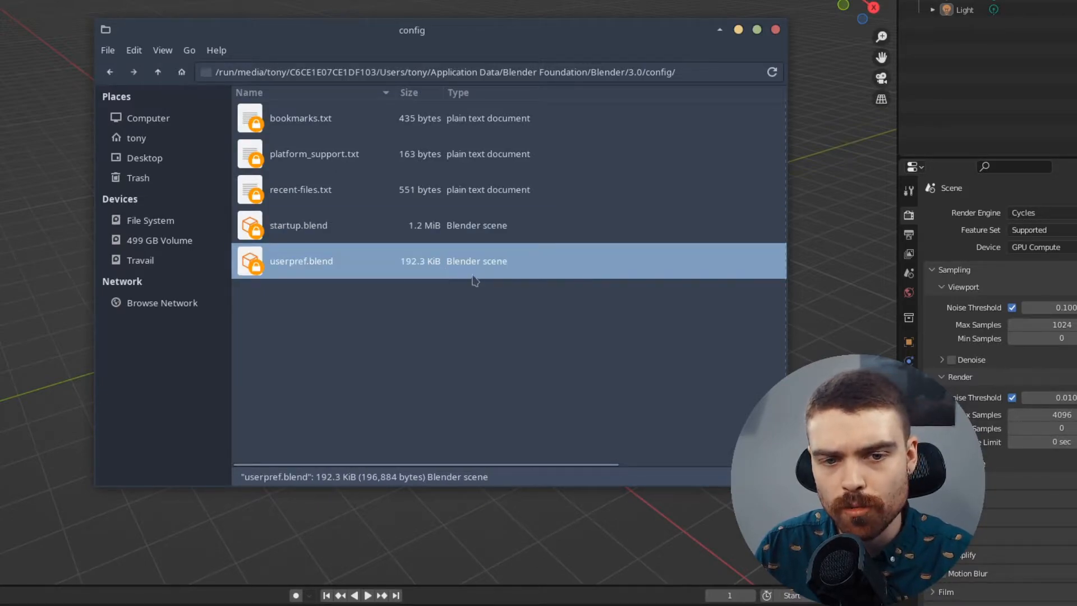
shift+click(396, 227)
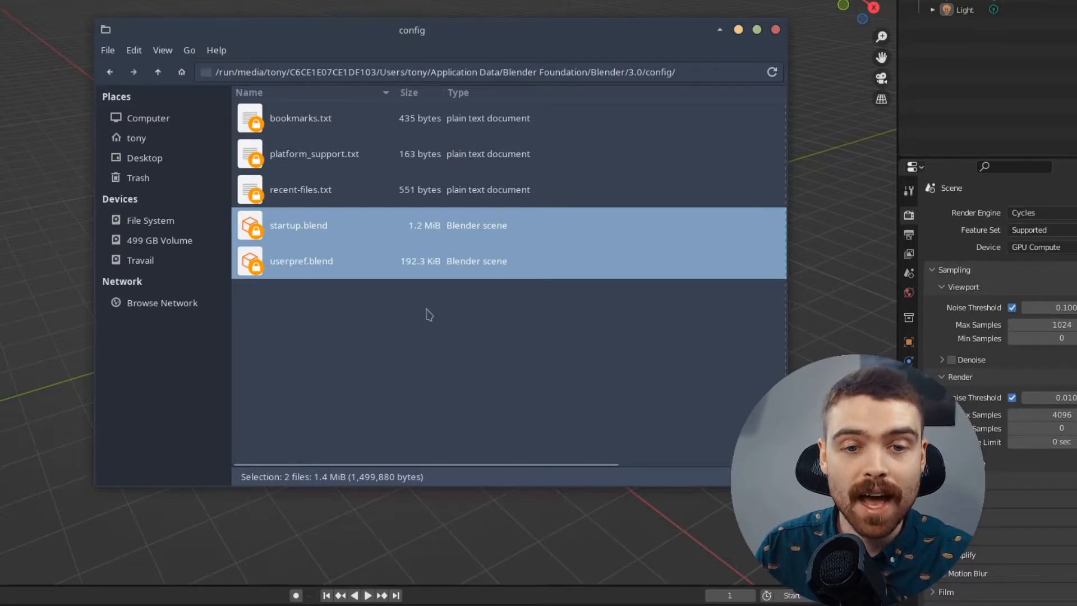
Open the home directory's .config/blender/3.2/config folder in a new file manager tab.
key(ctrl+t)
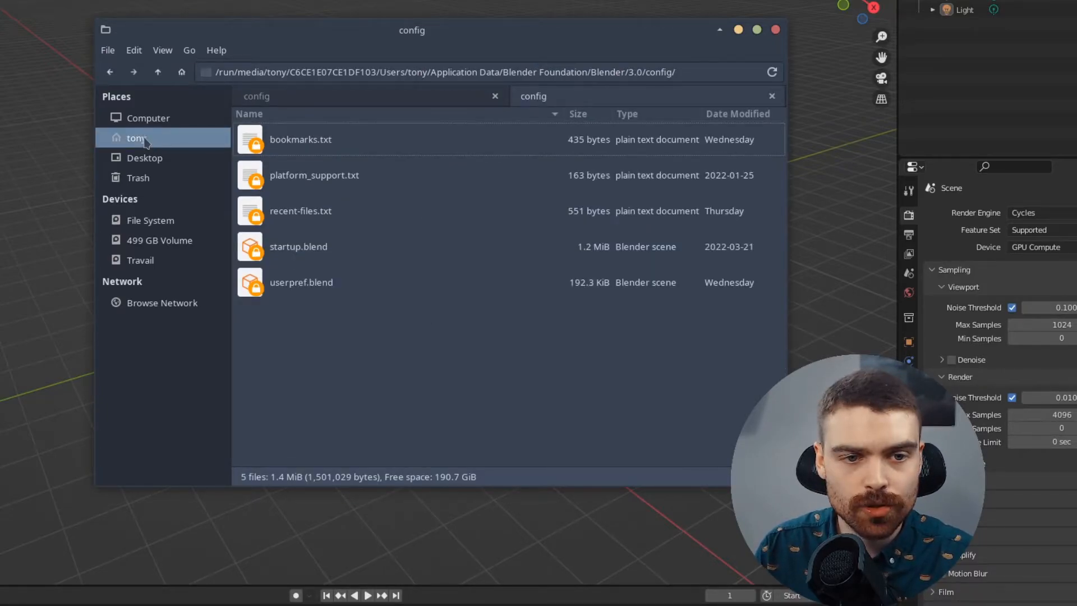
click(144, 141)
click(272, 185)
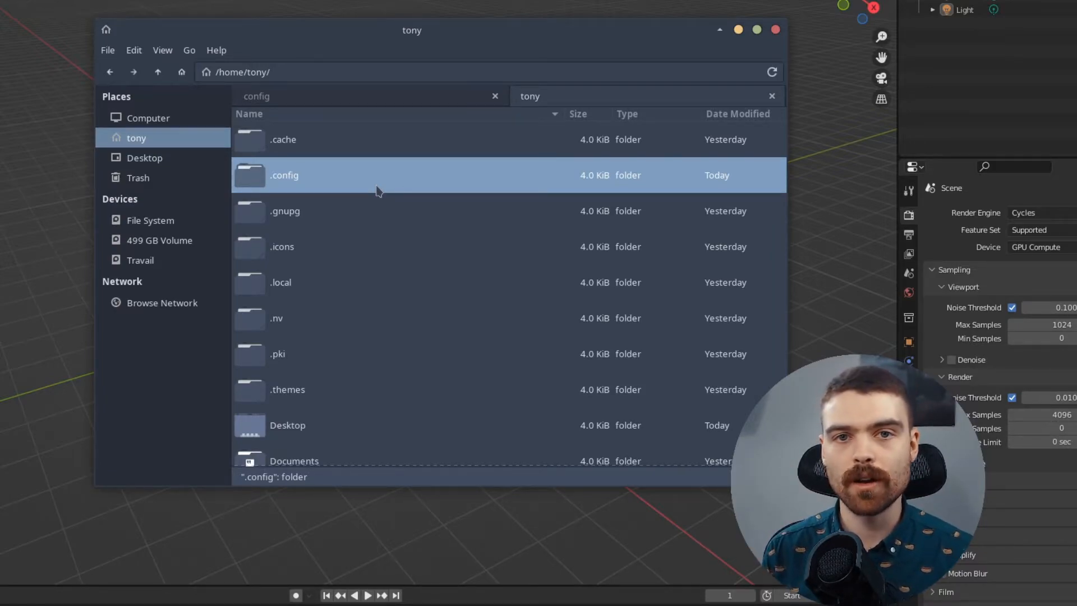
scroll(376, 191, down, 1)
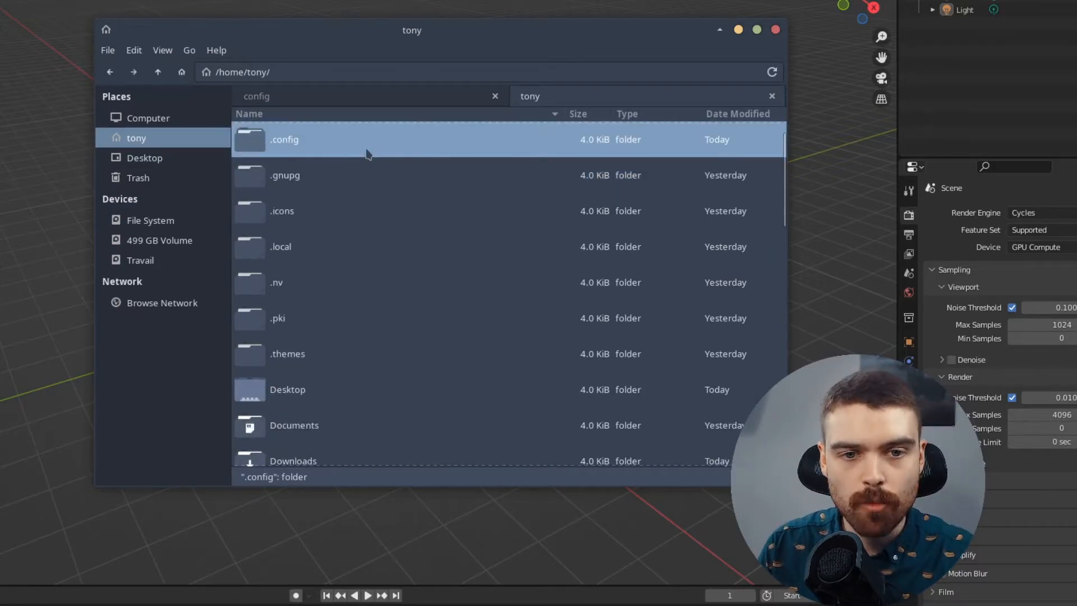
double_click(365, 150)
double_click(362, 176)
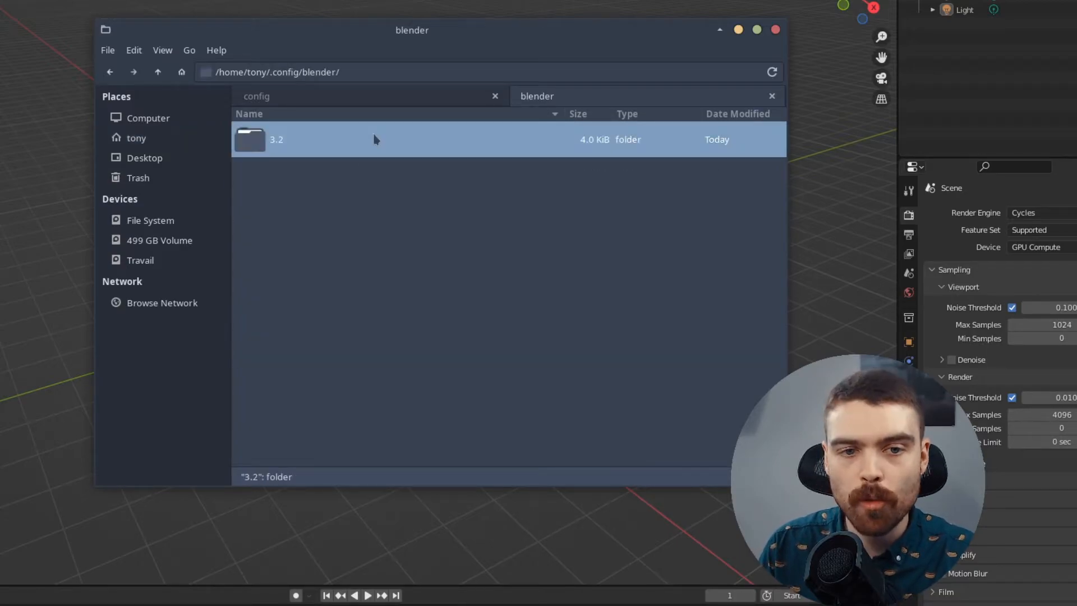
double_click(372, 138)
double_click(372, 139)
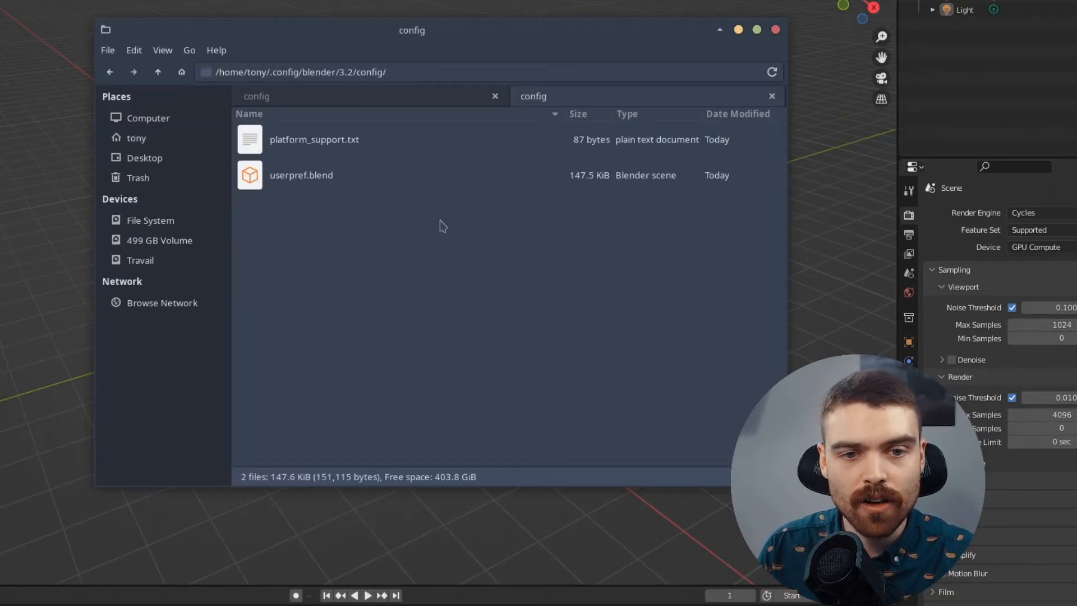
Paste the copied Blender files into the 3.2 config folder, replacing the existing userpref.blend.
key(ctrl+v)
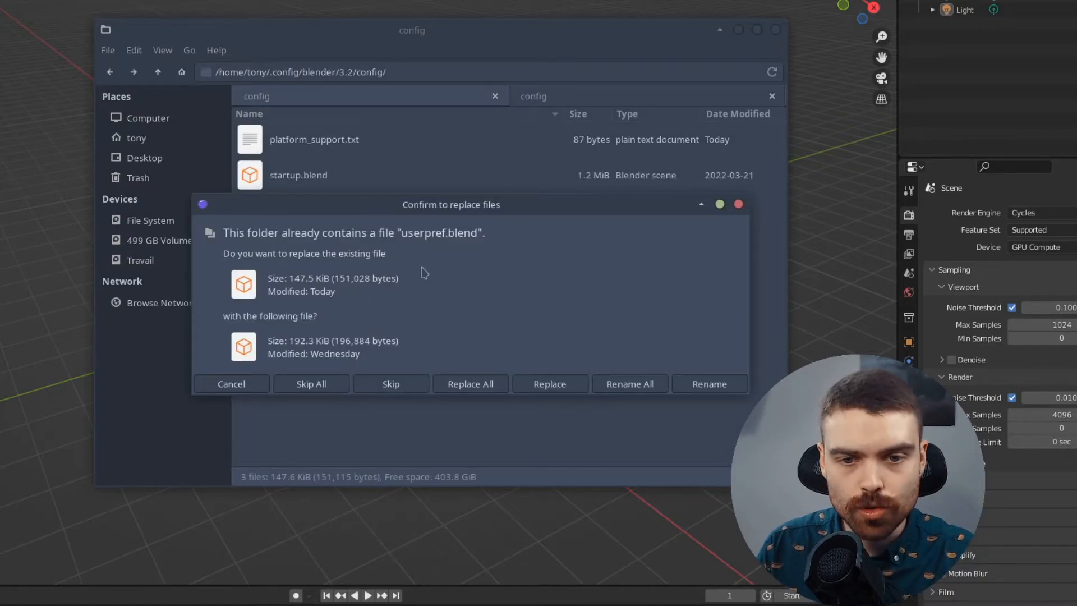
click(481, 386)
click(481, 387)
Minimize the file manager and restart Blender without saving the untitled scene.
click(738, 30)
key(ctrl+q)
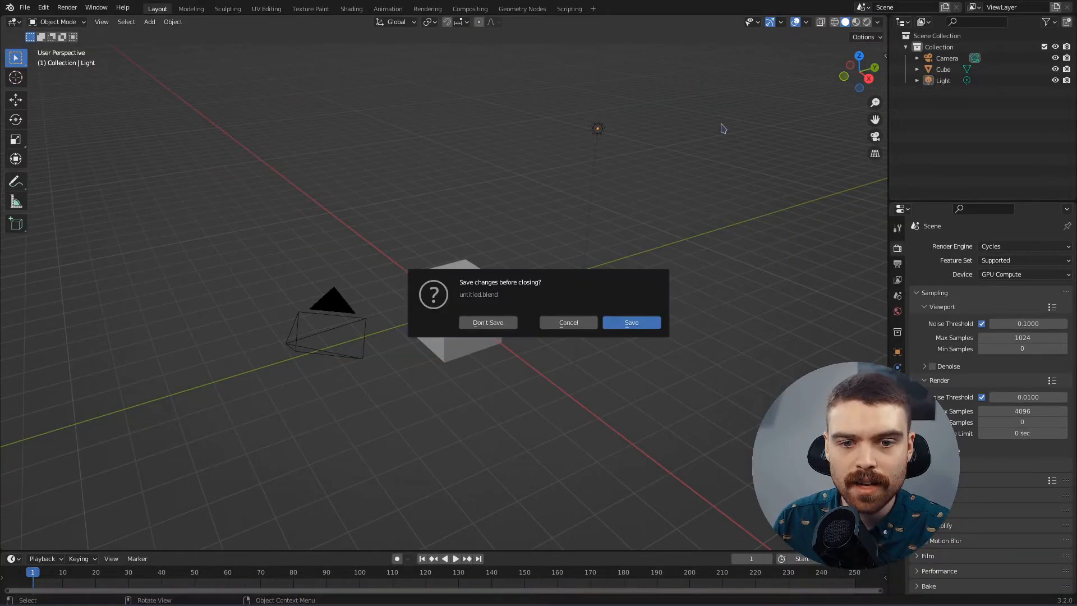
key(d)
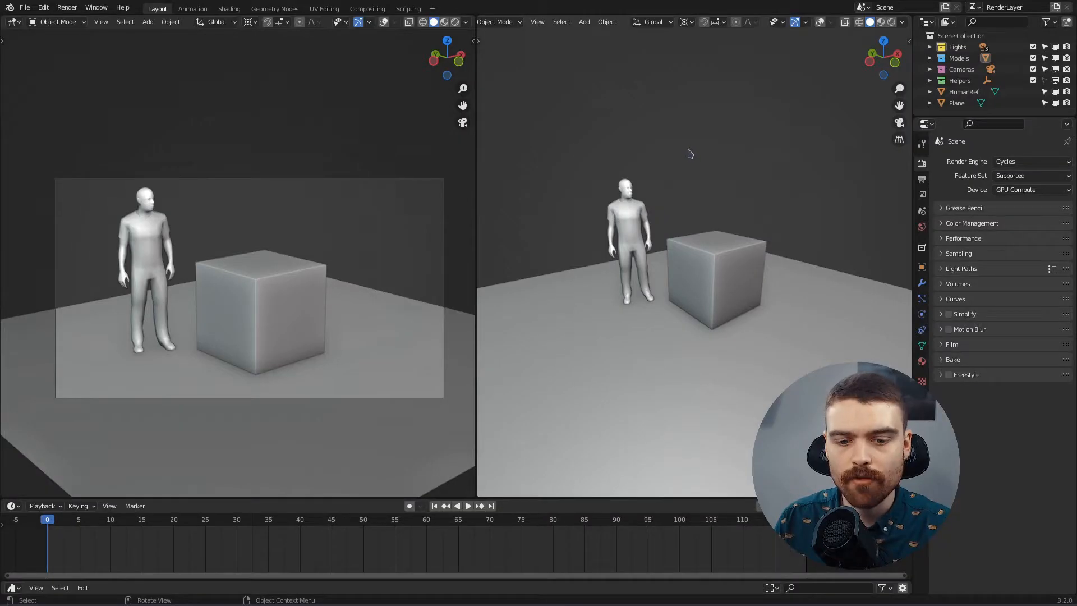
Inspect the loaded startup scene and the Animation, Shading, Geometry Nodes, UV Editing and Compositing workspaces.
middle_drag(705, 168, 633, 221)
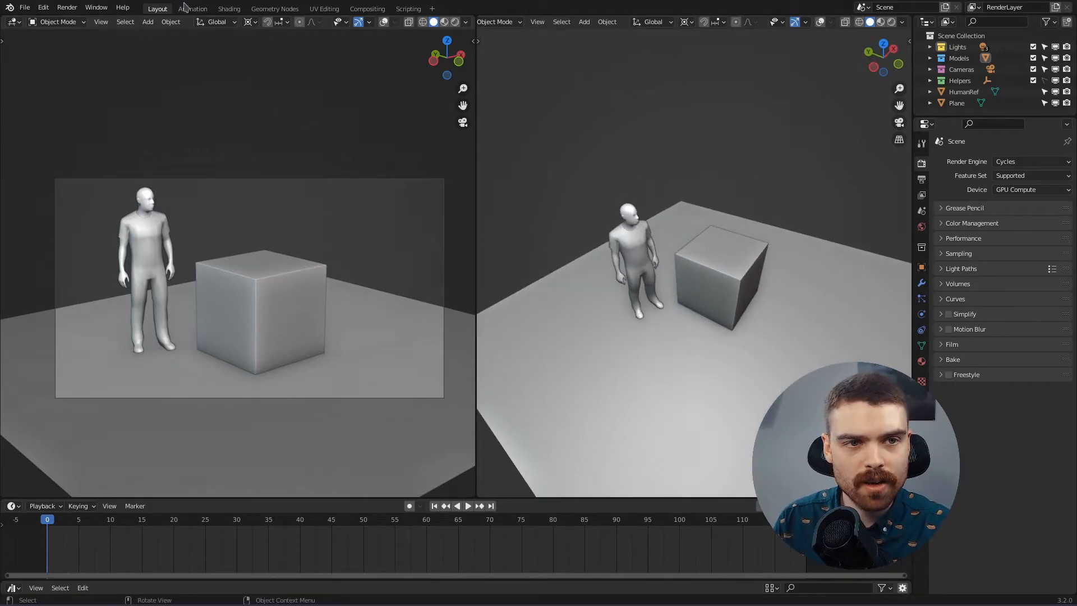
click(192, 8)
click(229, 8)
click(276, 9)
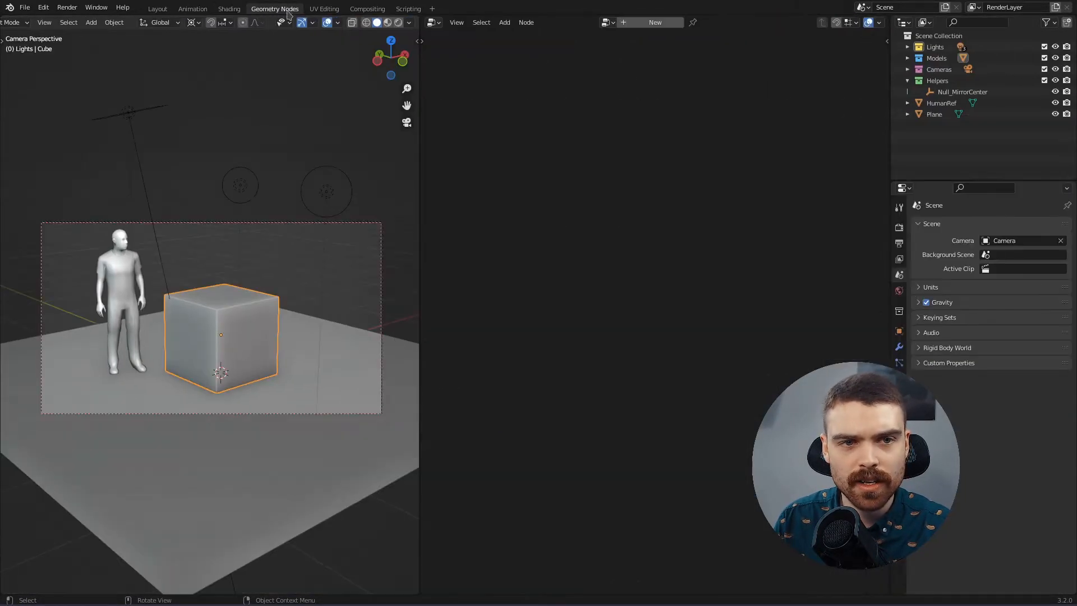
click(325, 8)
click(367, 9)
middle_drag(599, 167, 598, 228)
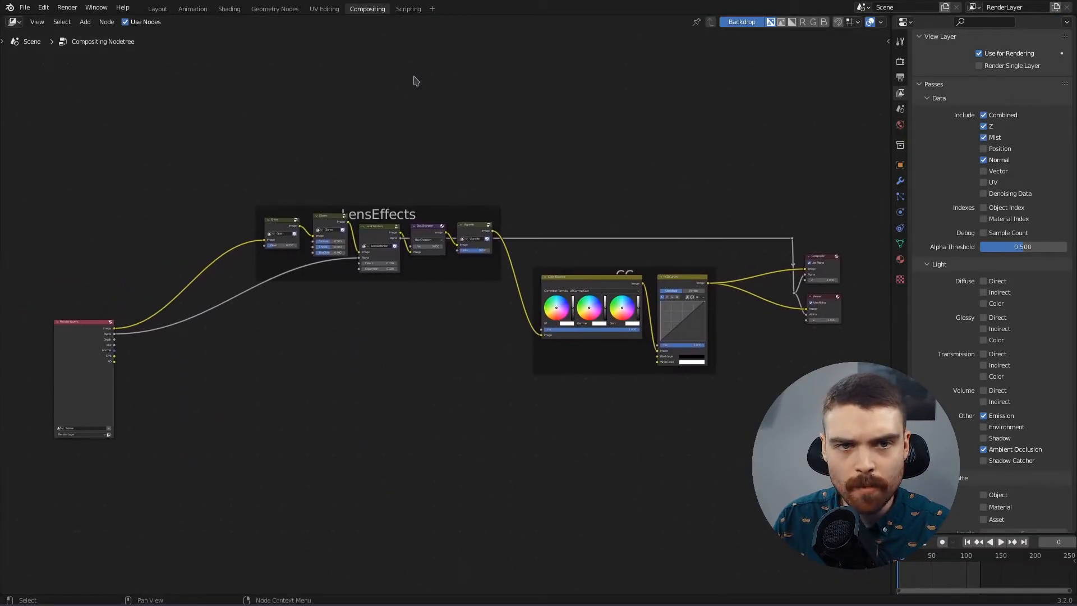
Return to the Layout workspace and choose a different viewport shading mode to preview the scene.
click(157, 9)
key(z)
click(782, 245)
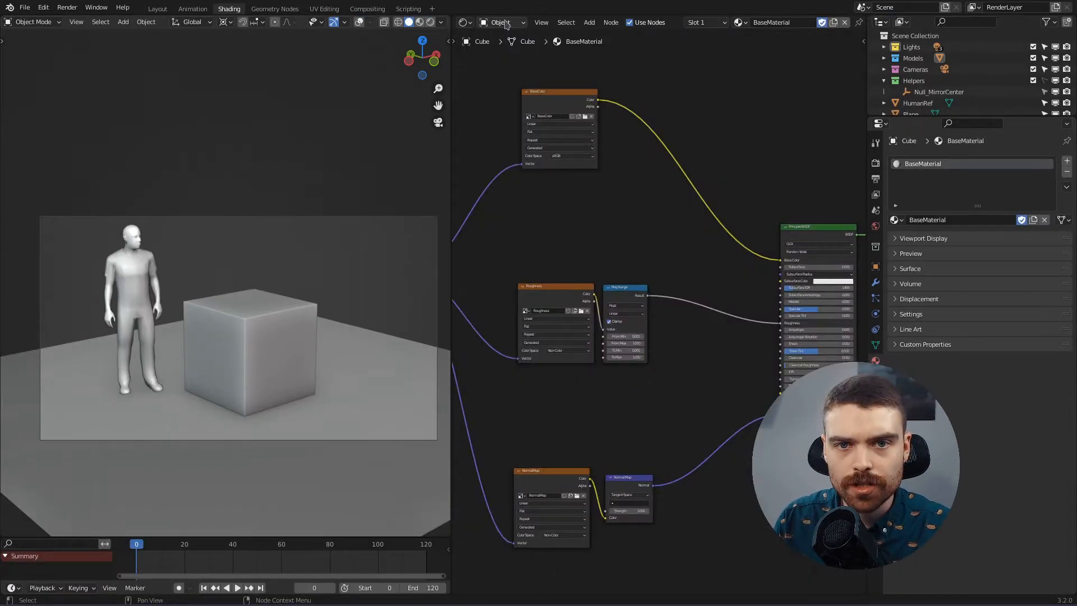
Switch the shader type in the Shading workspace's node editor and inspect its node tree.
click(506, 25)
click(511, 52)
scroll(561, 282, up, 3)
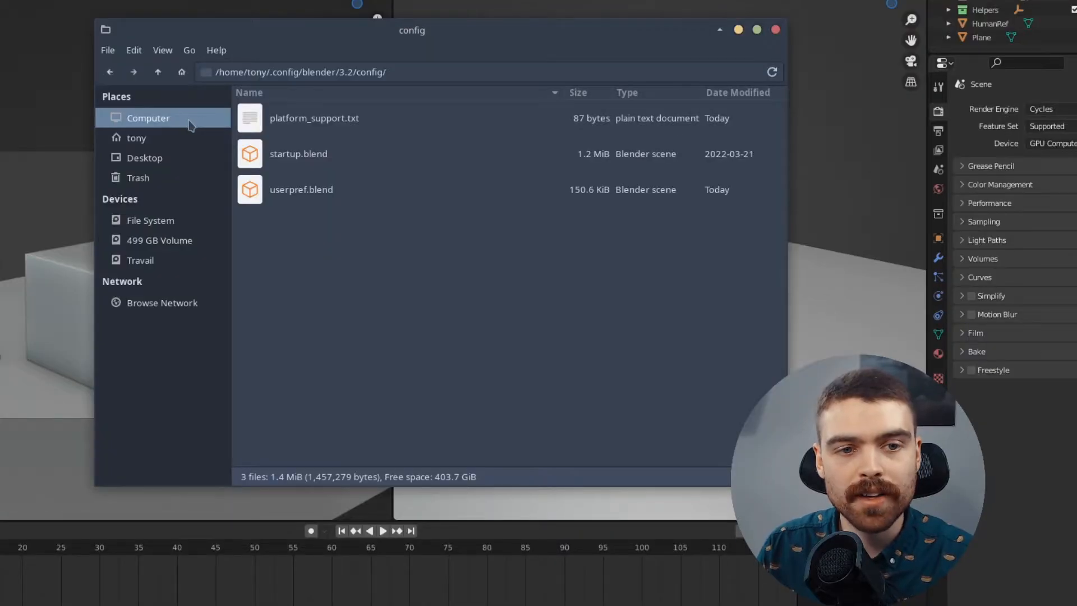
Open the root File System from Computer in the file manager and move its window upward.
click(190, 121)
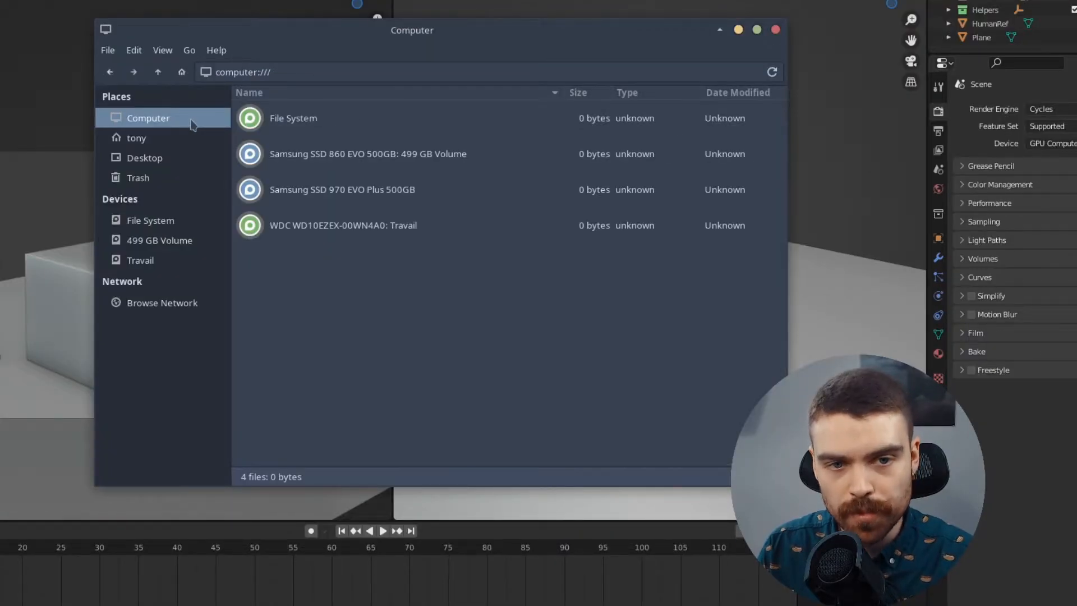
double_click(297, 119)
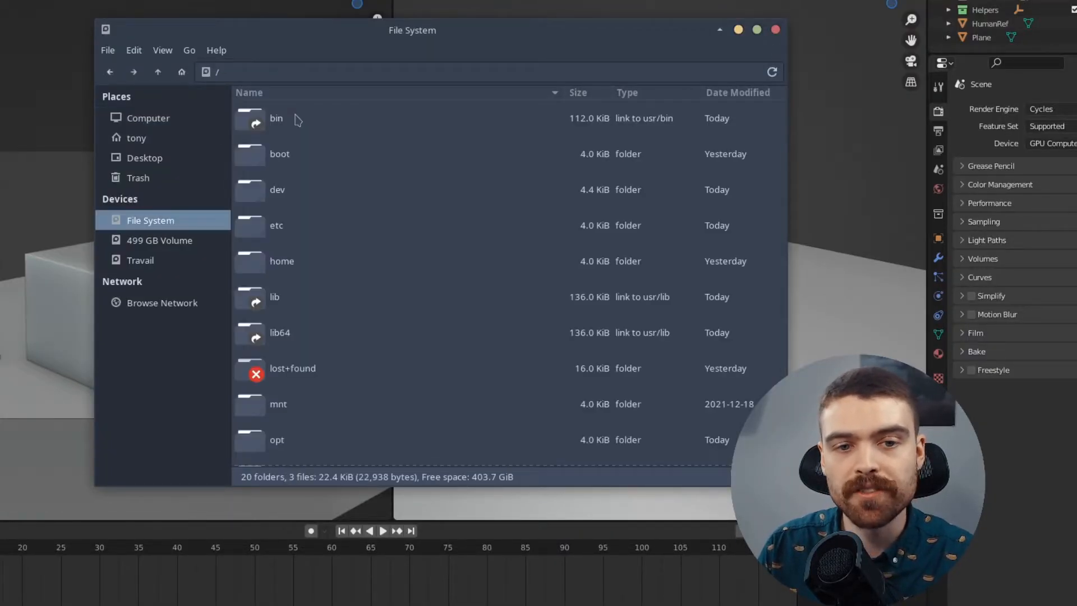
drag(487, 32, 481, 0)
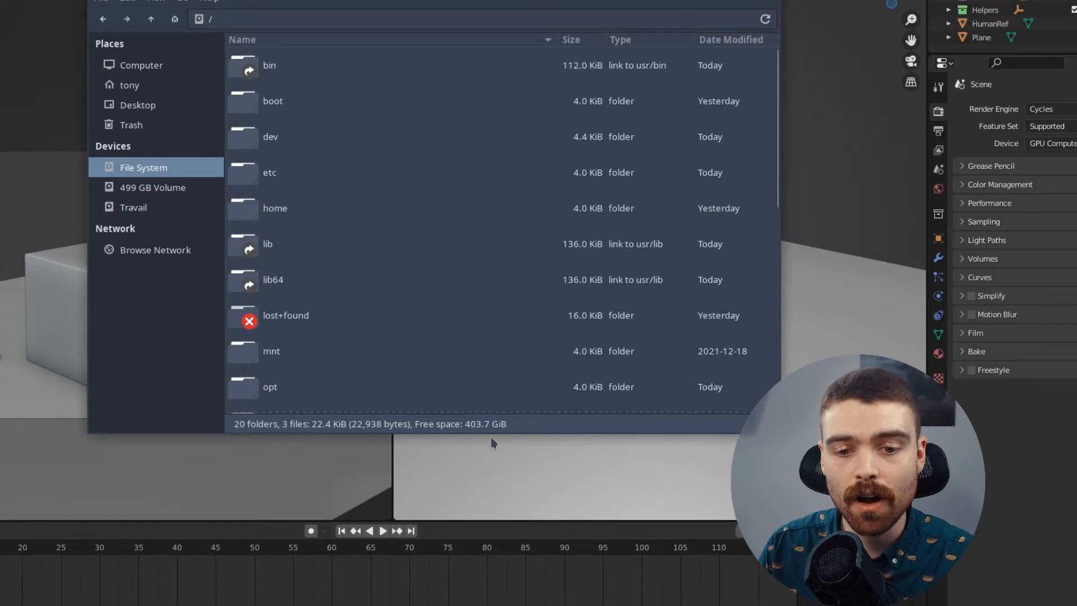
Enlarge the file manager window and open the folder /usr/share/blender/3.2/datafiles/studiolights/world.
drag(500, 435, 500, 538)
drag(777, 227, 778, 449)
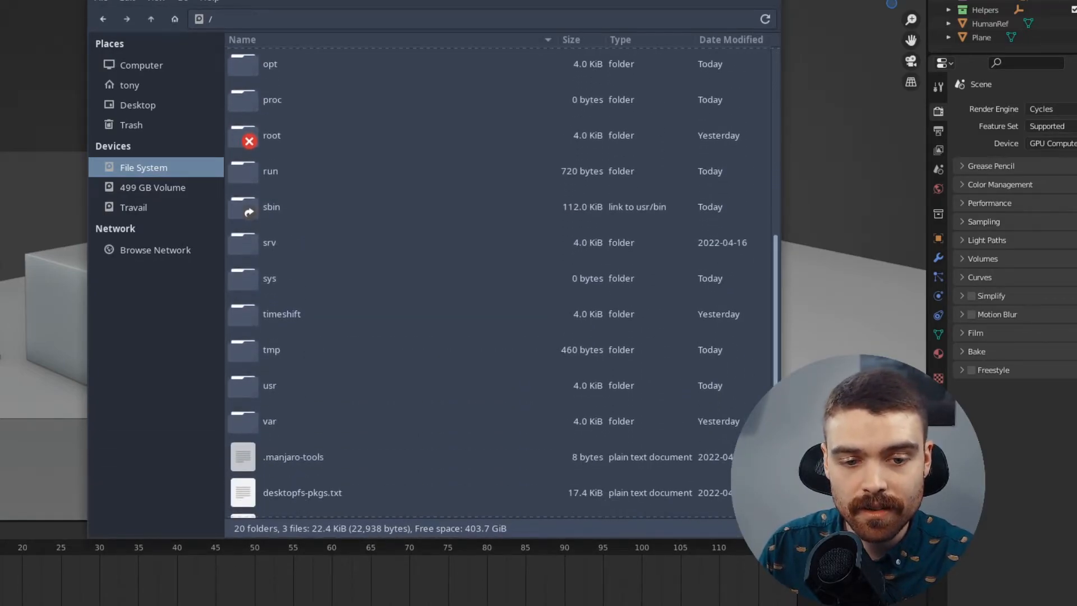
double_click(275, 385)
double_click(303, 320)
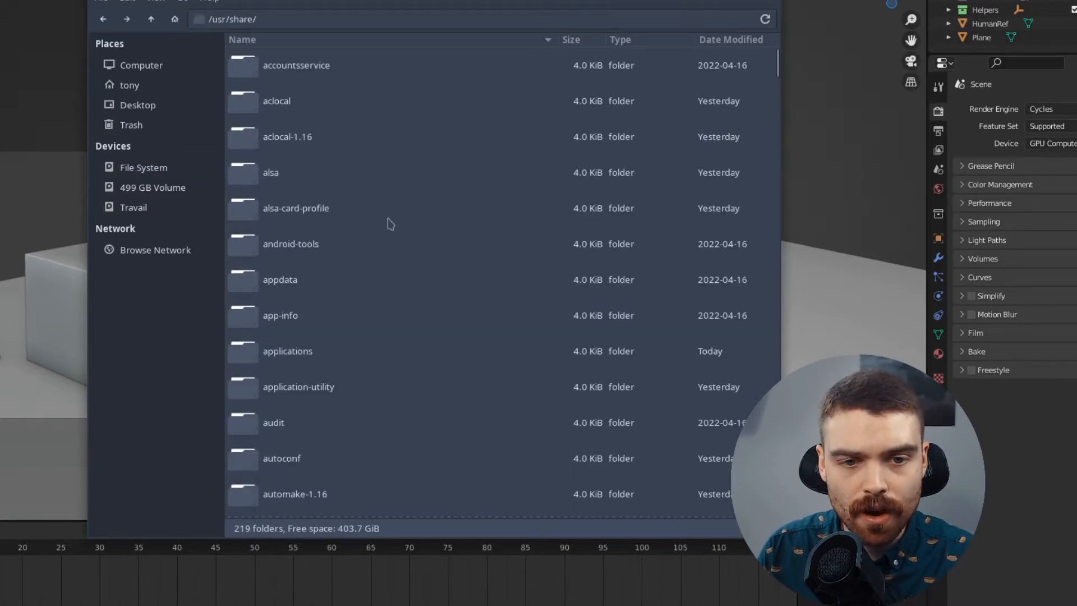
text(blen)
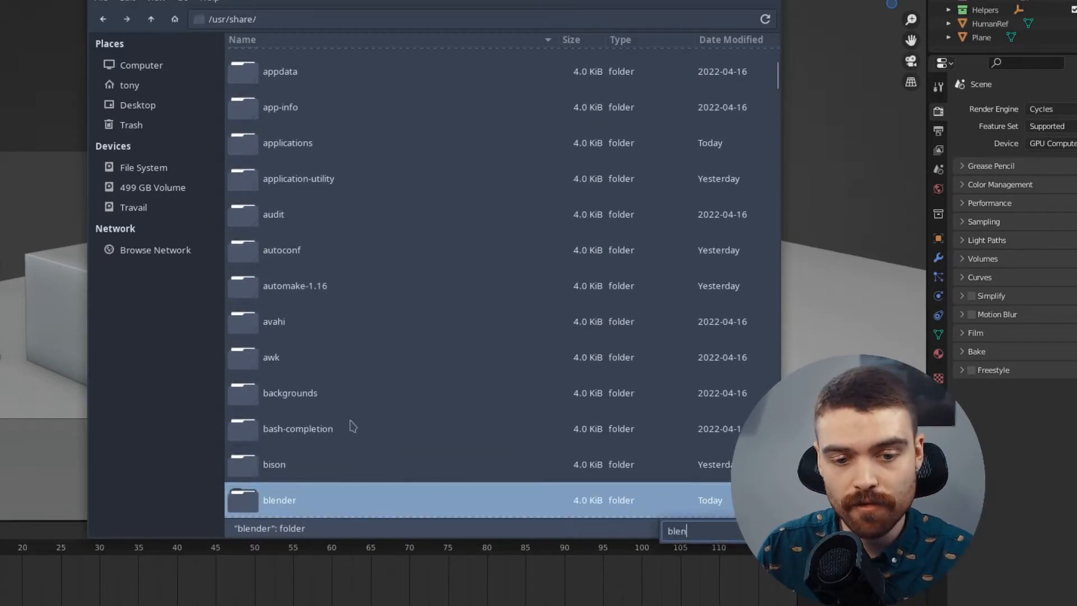
double_click(303, 497)
double_click(313, 68)
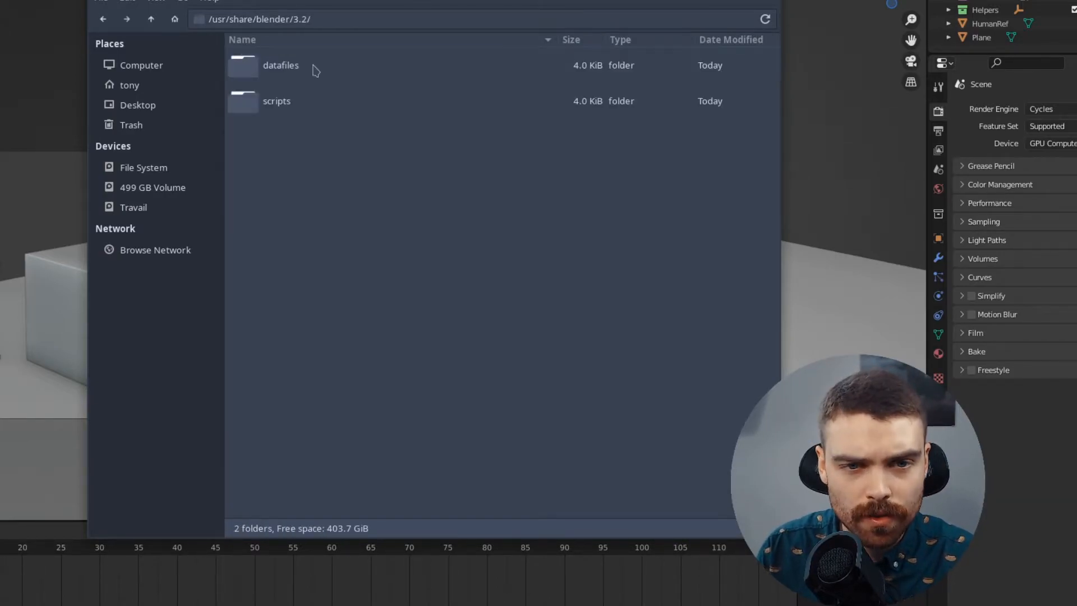
double_click(324, 68)
double_click(300, 210)
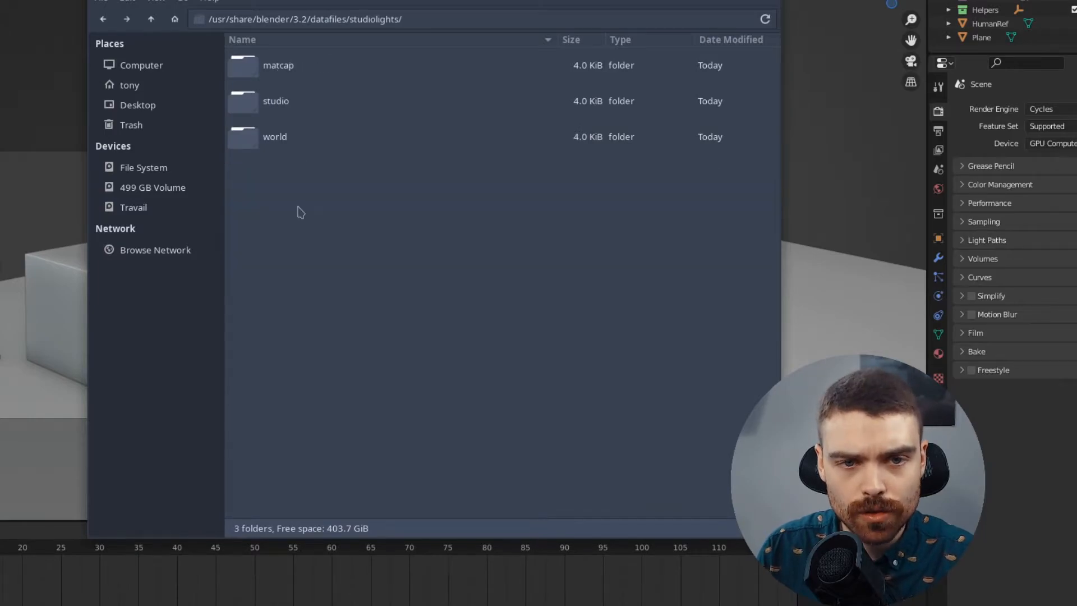
double_click(298, 141)
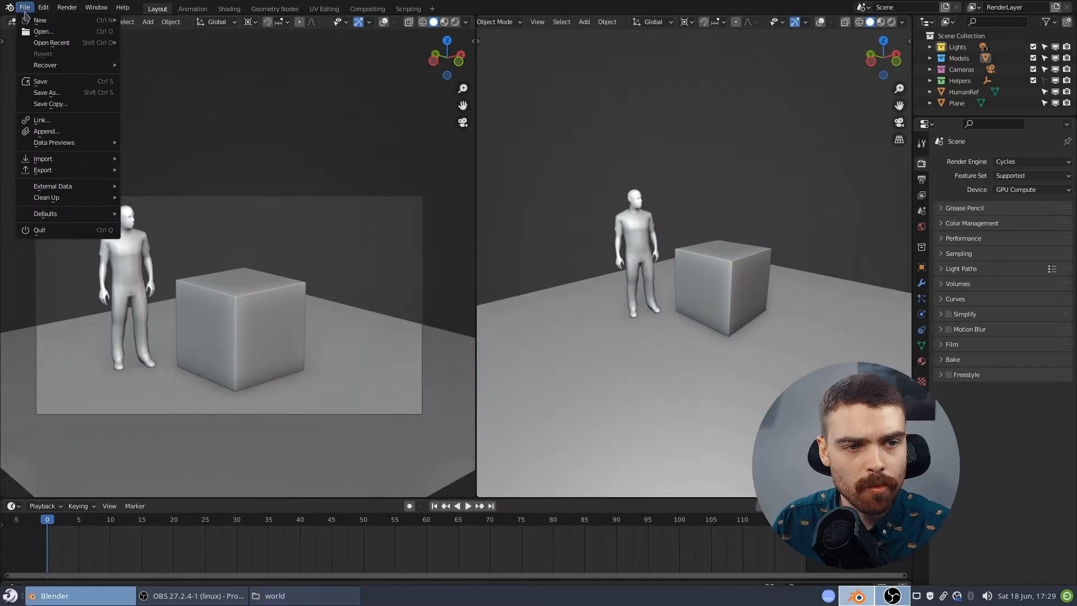
Run Find Missing Files in Blender on the studiolights/world folder, passing its path over from the file manager.
mouse_move(84, 186)
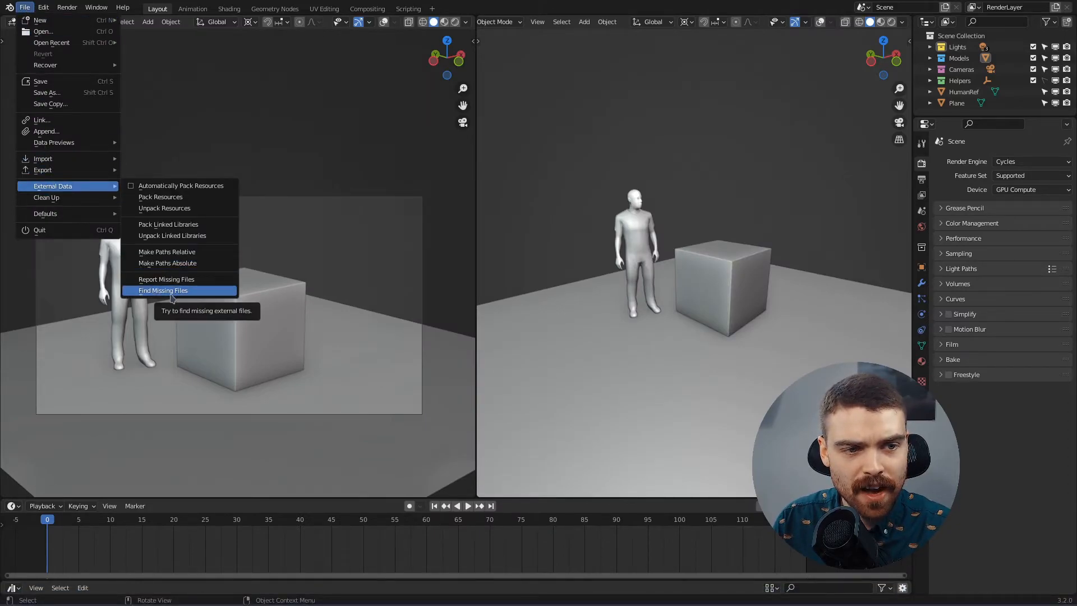
click(173, 296)
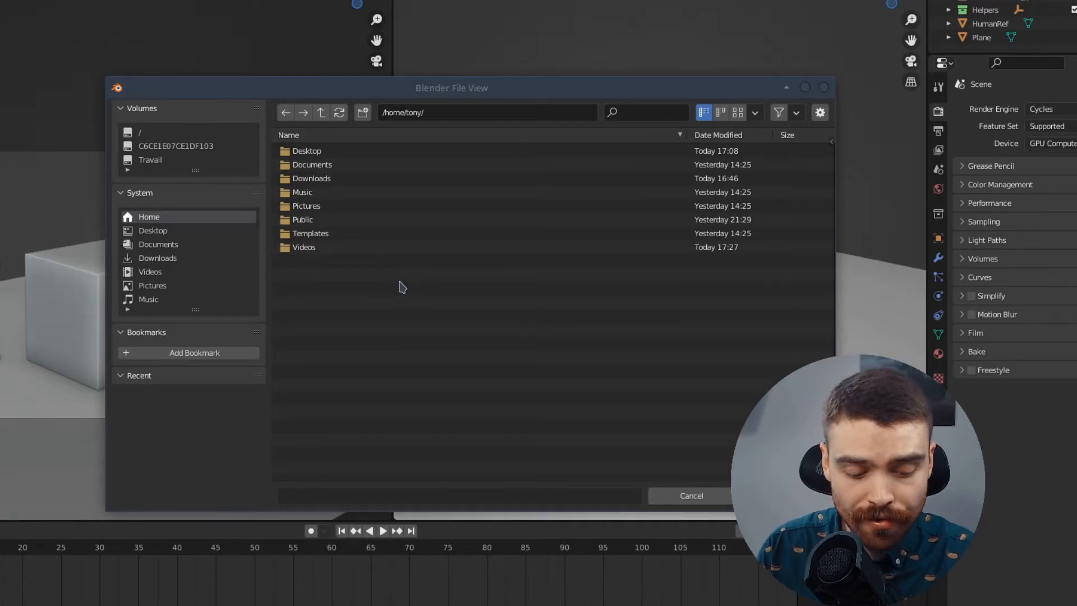
key(alt+Tab)
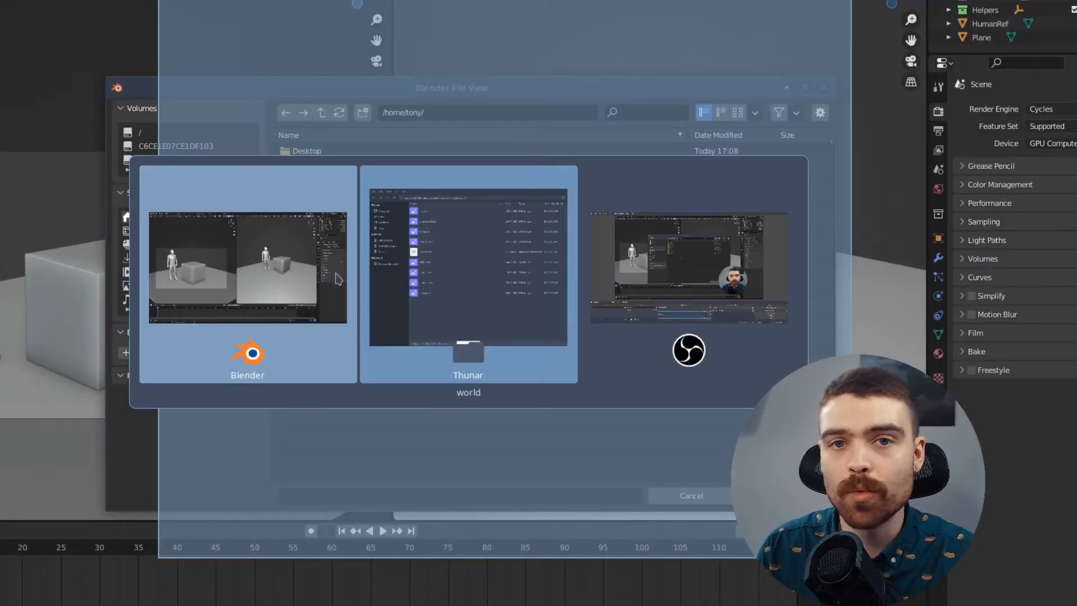
key(alt+Tab)
key(alt+Tab)
key(alt+Tab)
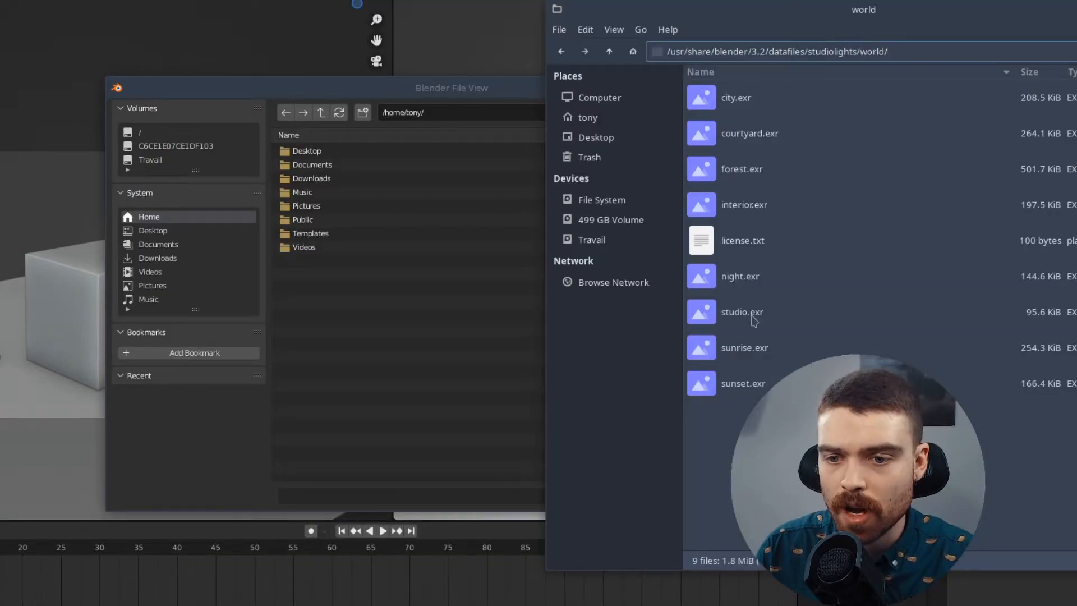
click(881, 312)
drag(812, 319, 372, 313)
click(494, 89)
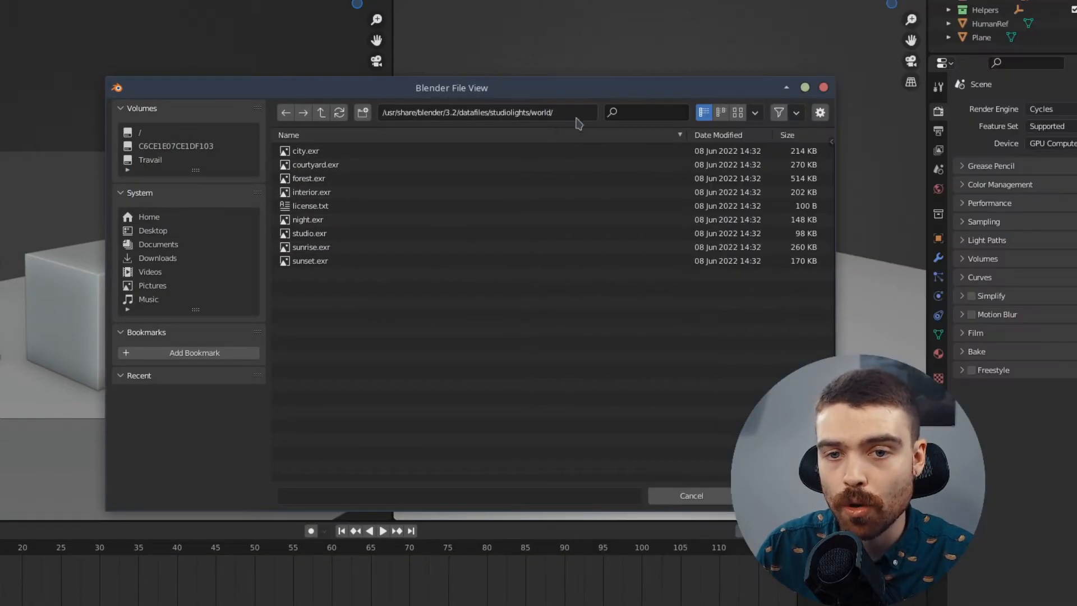
alt+drag(672, 335, 536, 326)
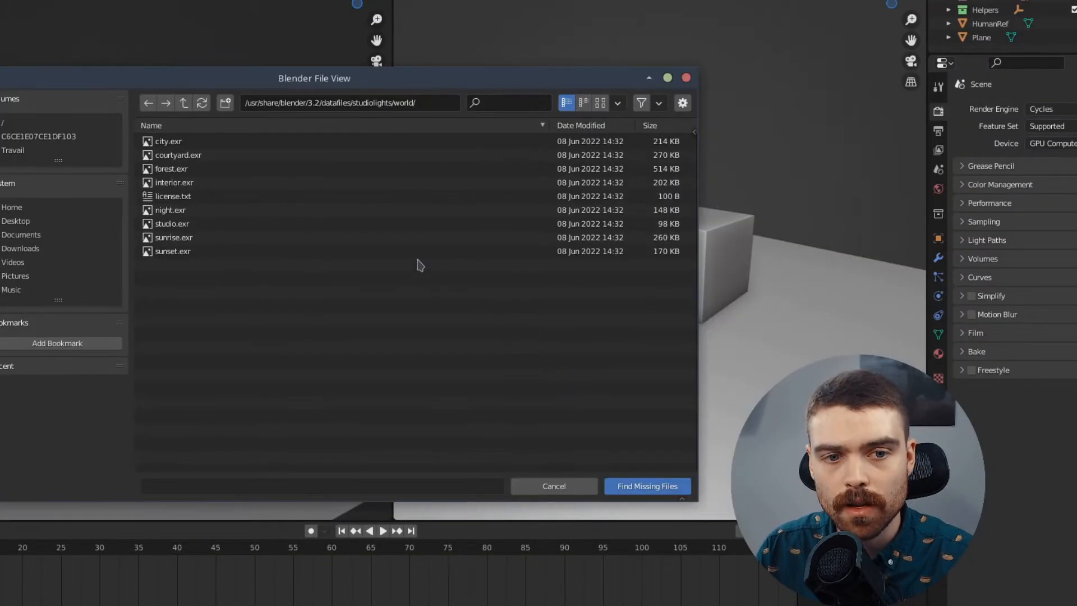
click(667, 489)
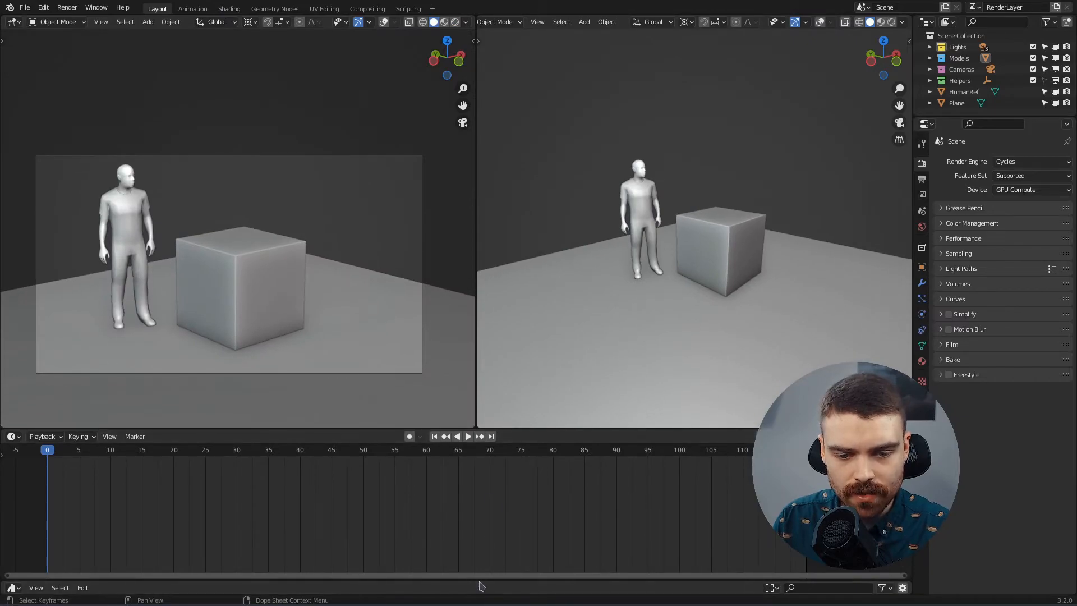
Enlarge the asset browser area below the timeline so its library selector and catalogs can be used.
drag(479, 579, 480, 501)
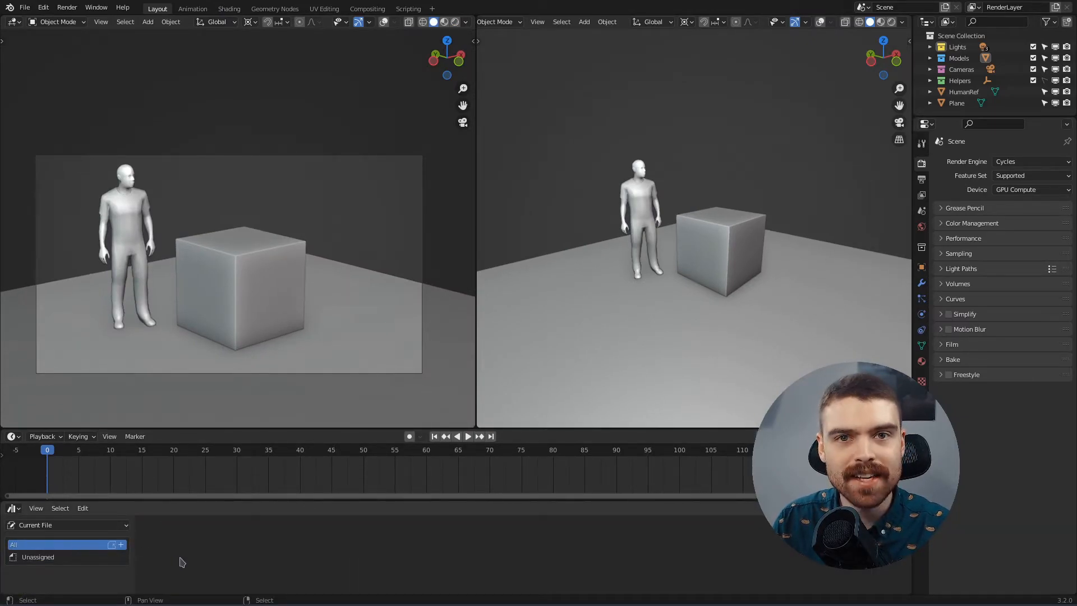
Copy the AssetLibrary folder from Travail/Backup/Blender into the home folder's .config/blender and open the copy.
key(alt+Tab)
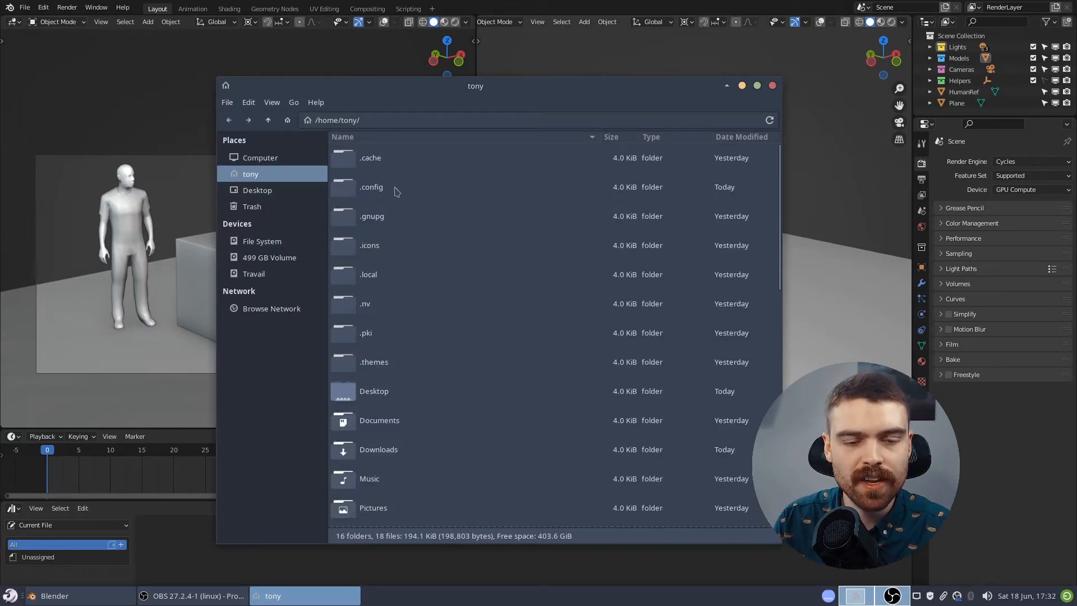
double_click(397, 191)
double_click(390, 187)
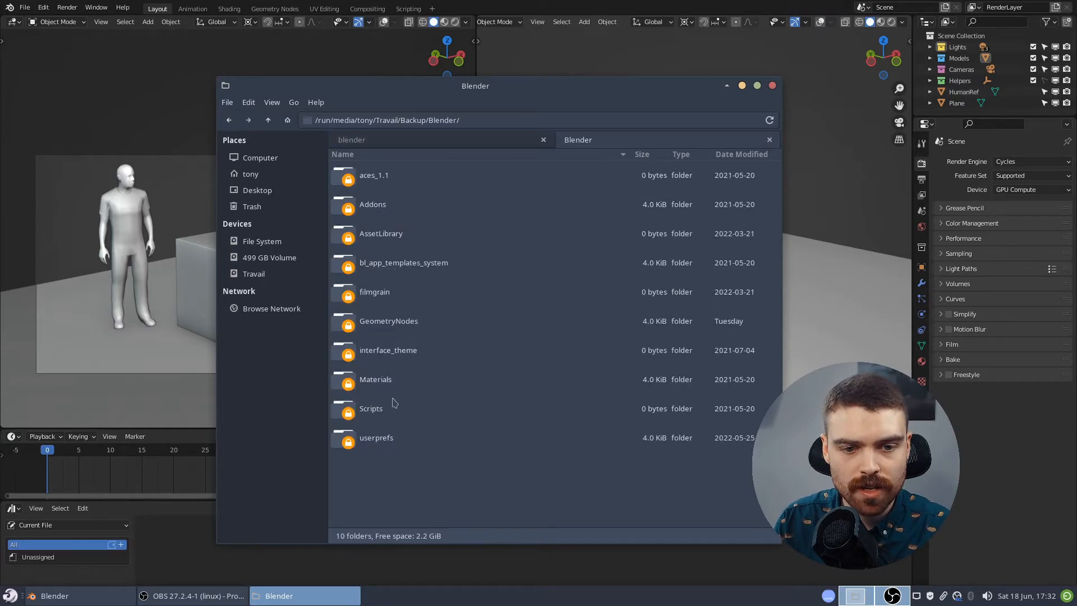
click(401, 235)
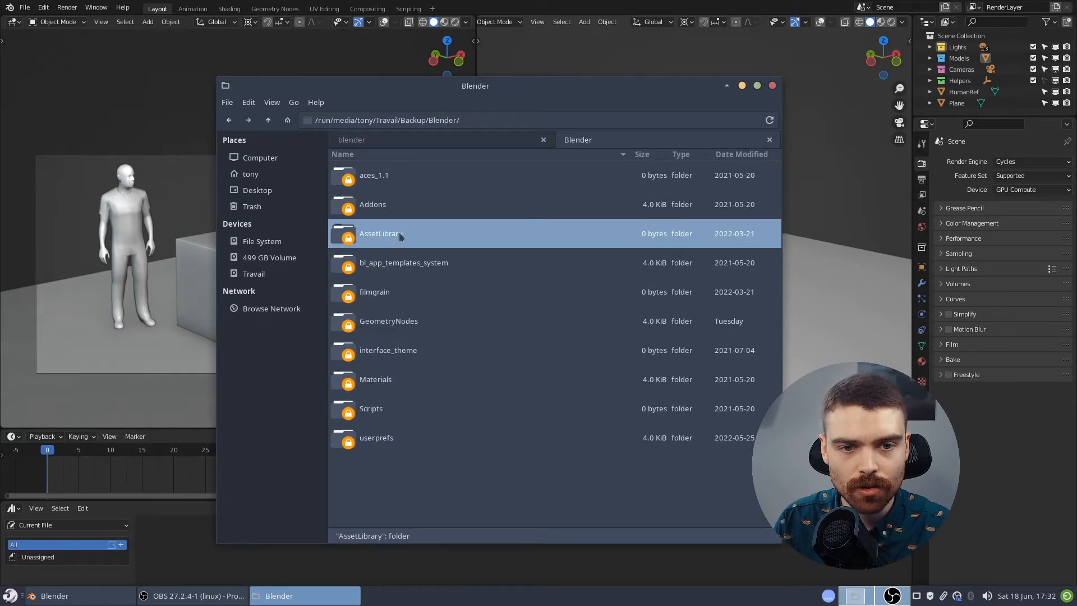
key(ctrl+Page_Up)
key(ctrl+v)
double_click(395, 208)
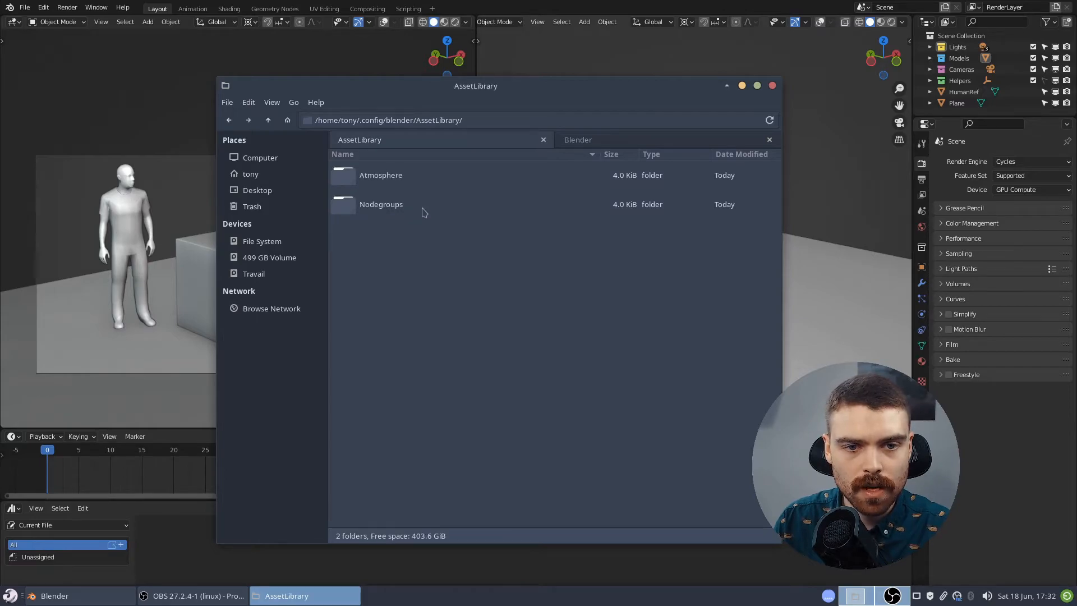
click(398, 179)
In the Preferences file paths, rename the User Library asset library to Atmosphere and point it to Travail/Backup/Blender/AssetLibrary/Atmosphere.
click(43, 7)
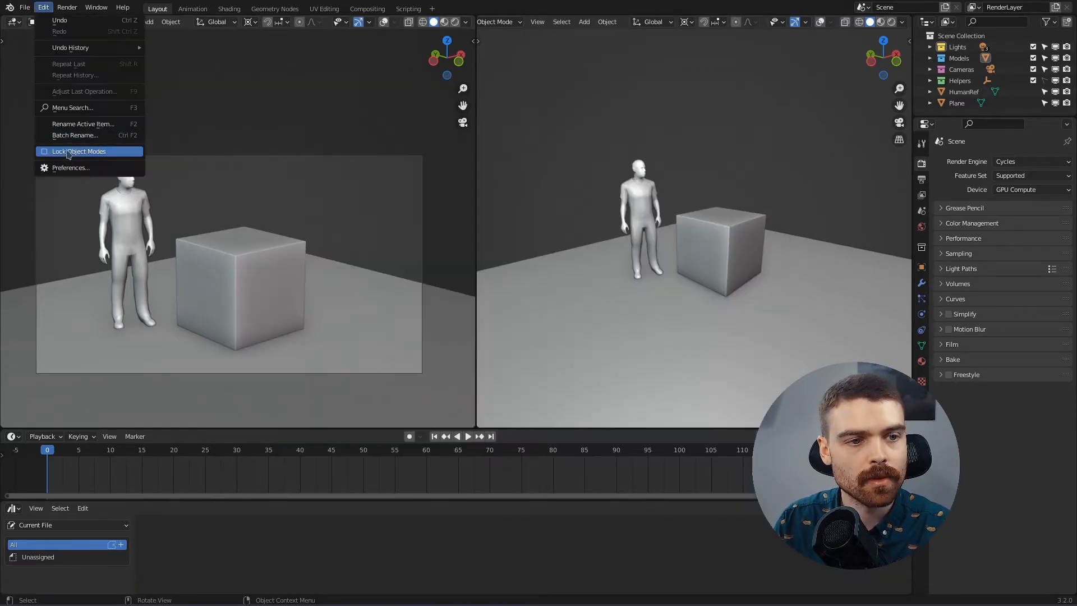
click(75, 168)
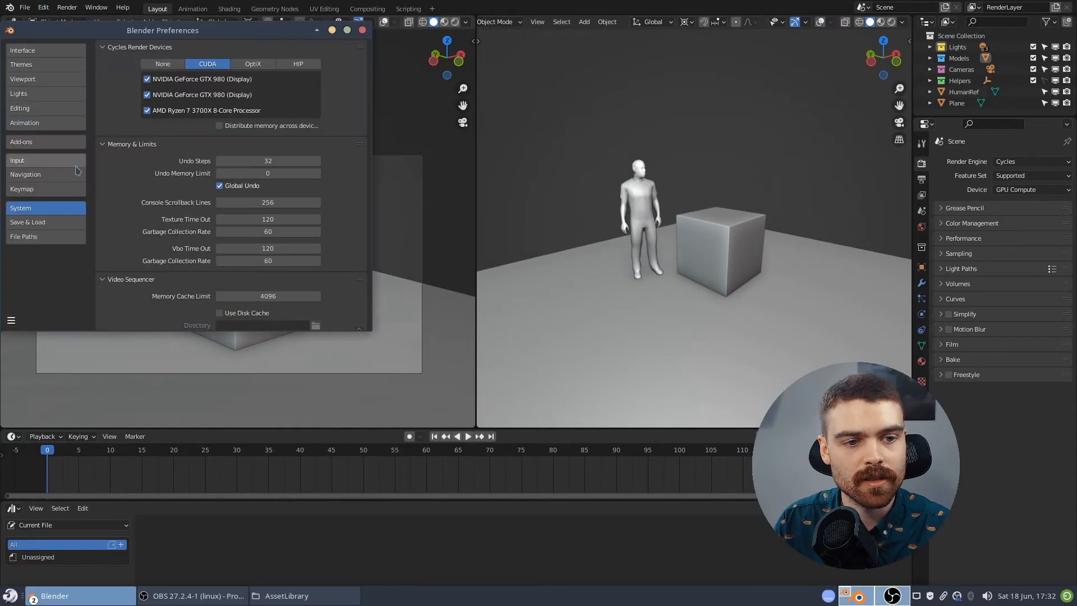
click(44, 237)
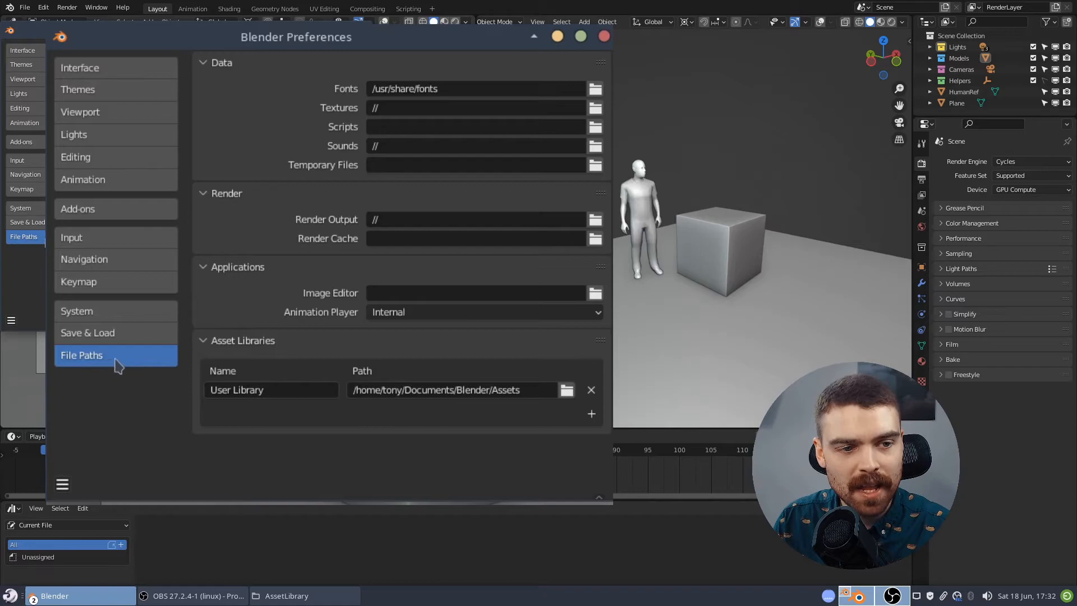
click(282, 393)
text(Atmospher)
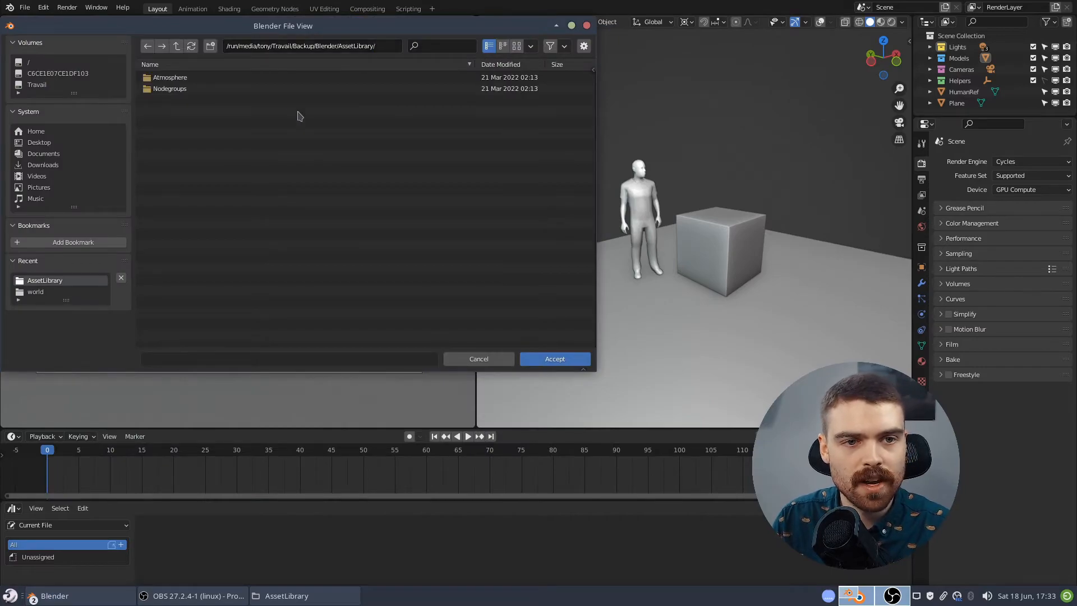
double_click(201, 80)
click(555, 359)
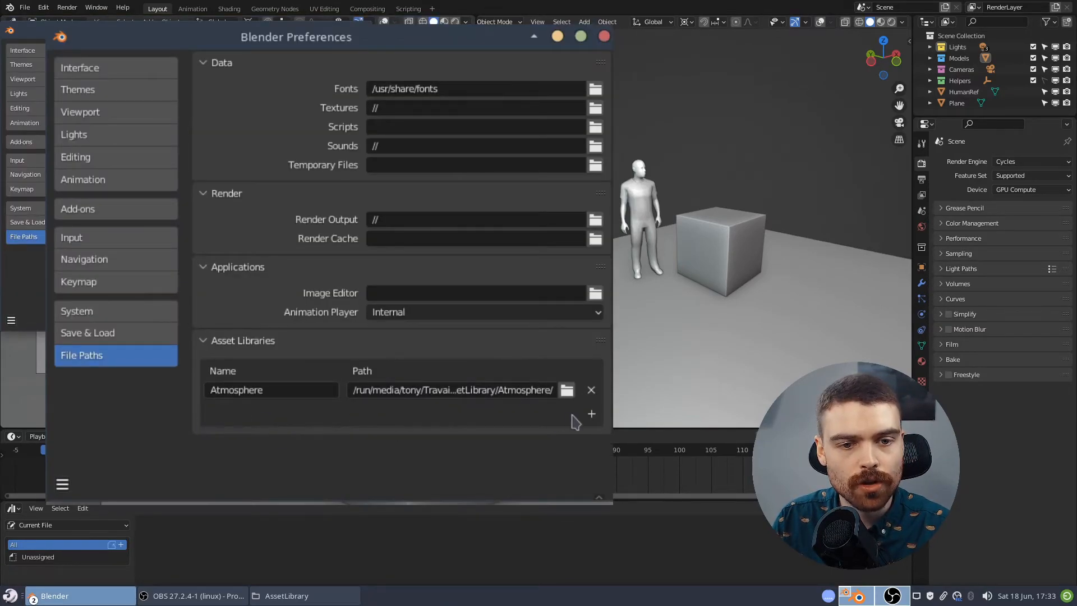
Add the backup's Nodegroups folder as an asset library and its parent AssetLibrary folder as another one named All.
click(591, 413)
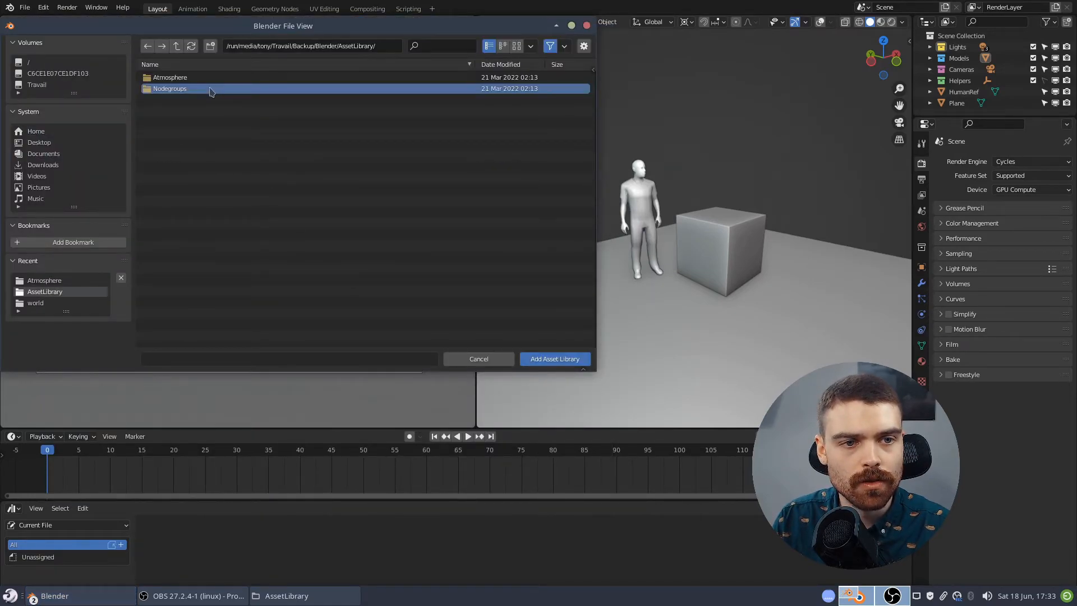
double_click(210, 89)
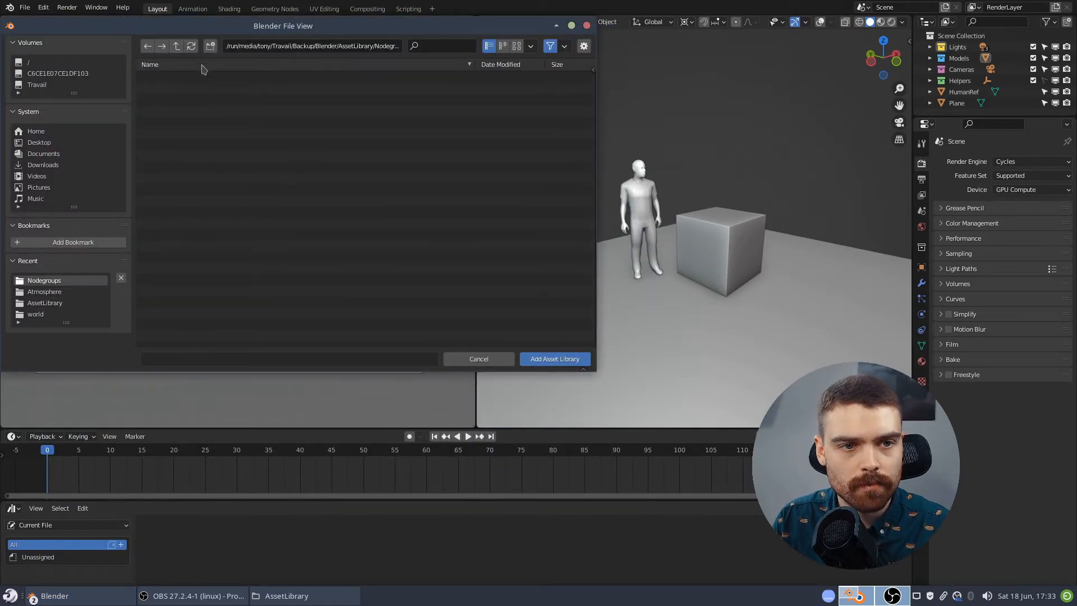
click(176, 47)
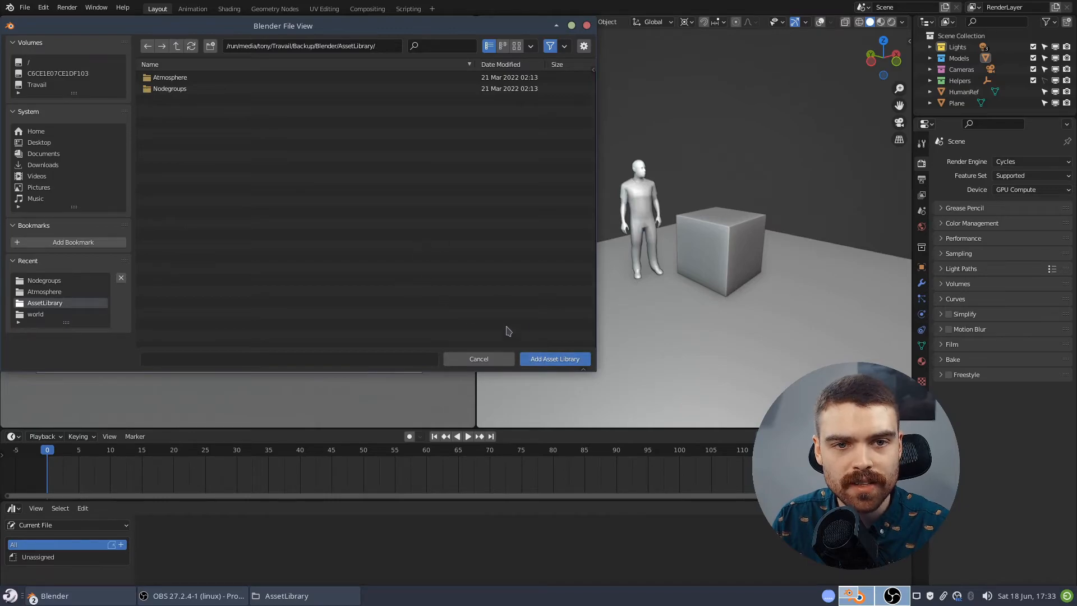
click(555, 359)
double_click(261, 428)
text(Al)
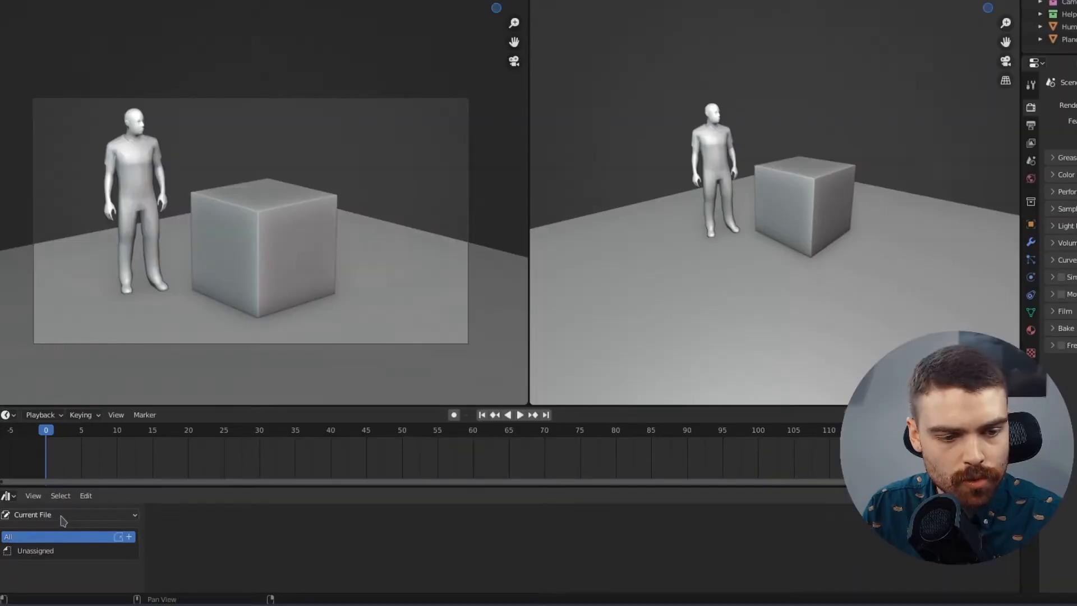
Show the All library in the asset browser, switch to Nodegroups, and examine the assets in each.
click(34, 514)
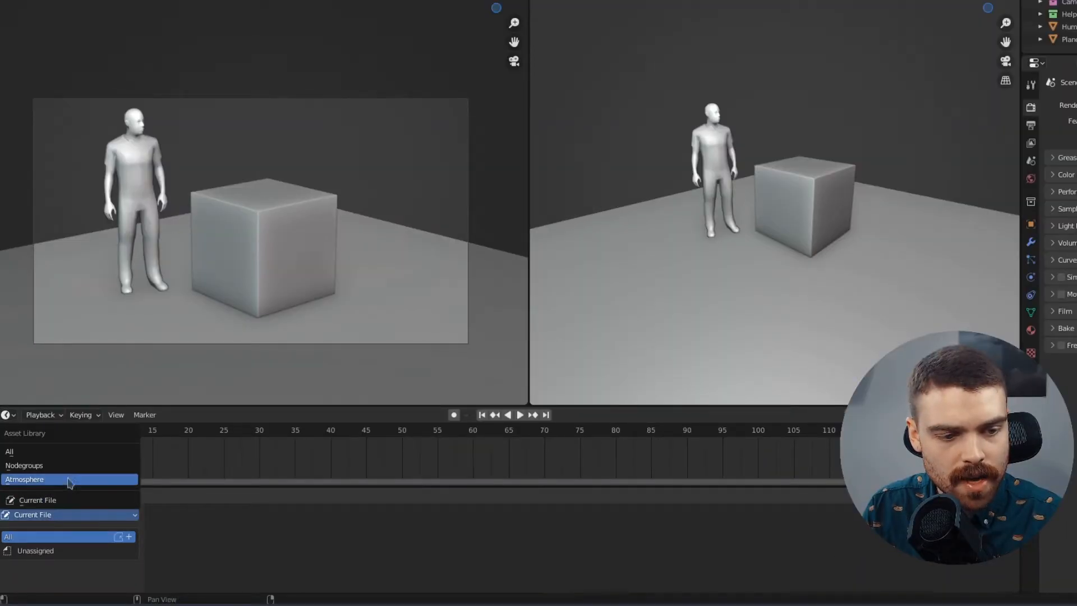
click(77, 452)
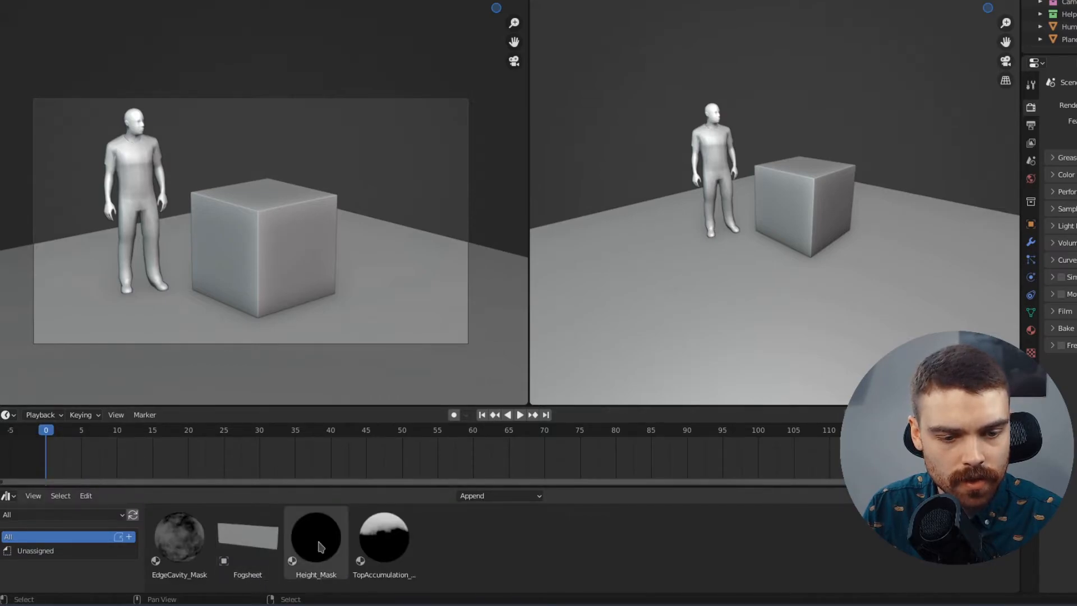
click(66, 516)
click(33, 465)
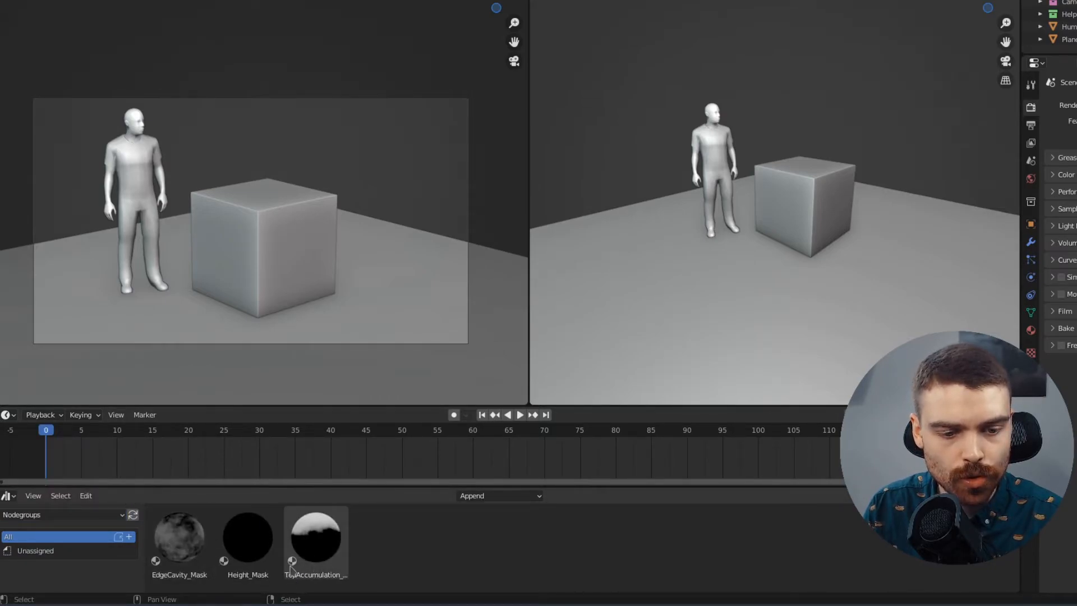
click(42, 519)
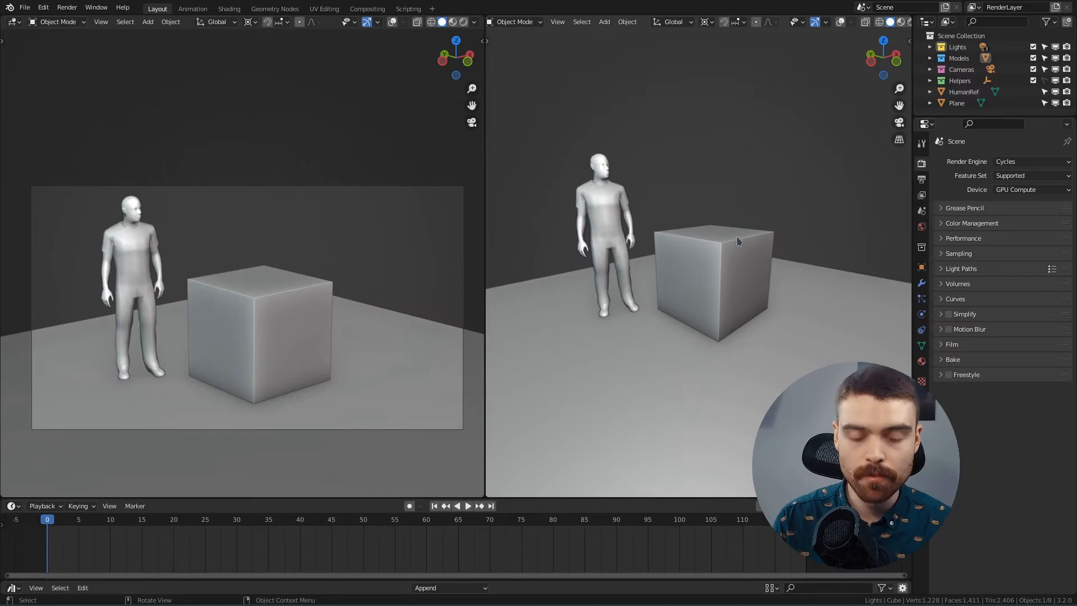
Open the keyboard shortcuts of the Xfce Window Manager settings and select the Workspace 12 shortcut.
key(super)
click(157, 328)
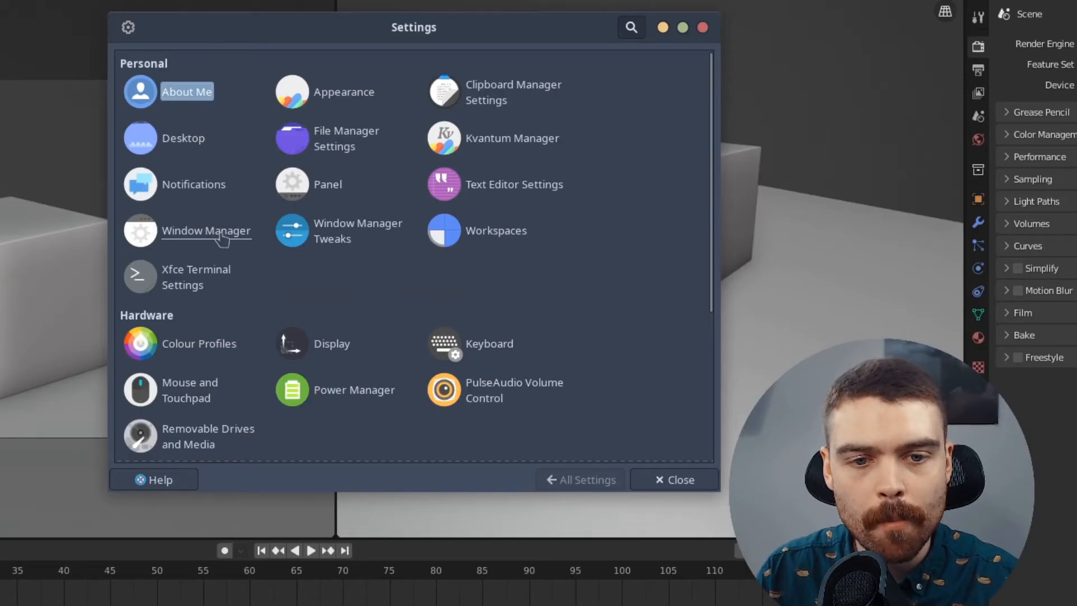
click(225, 230)
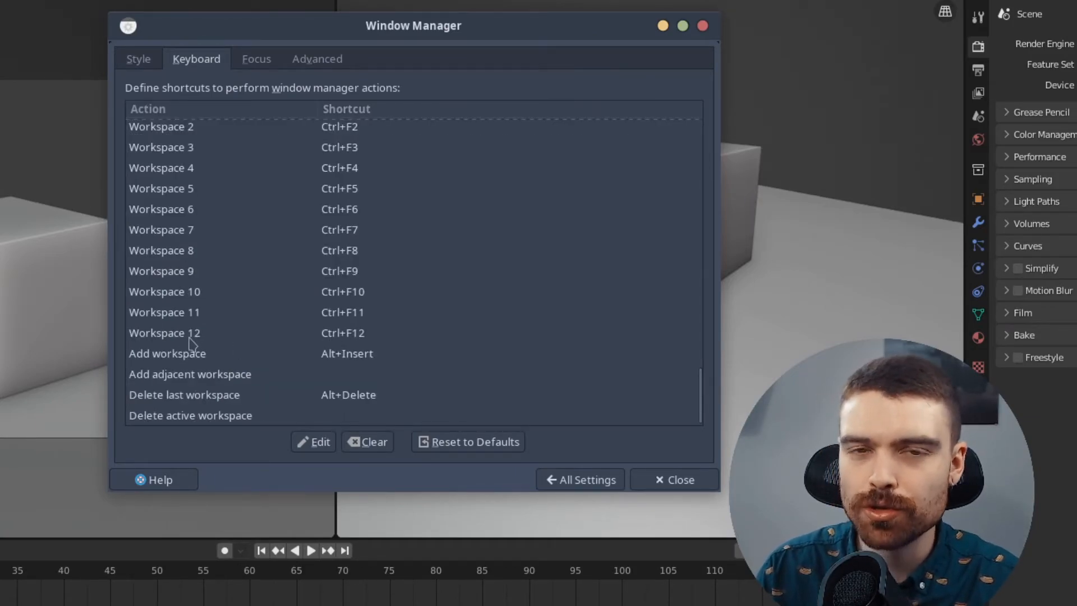
click(345, 332)
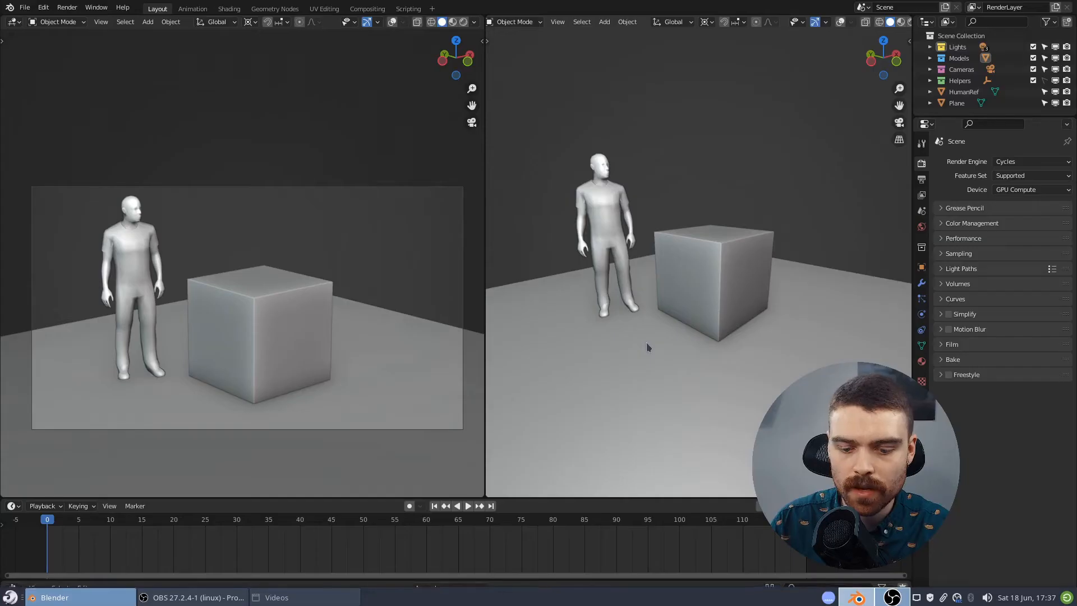
Render the current frame of the scene in Blender.
key(F12)
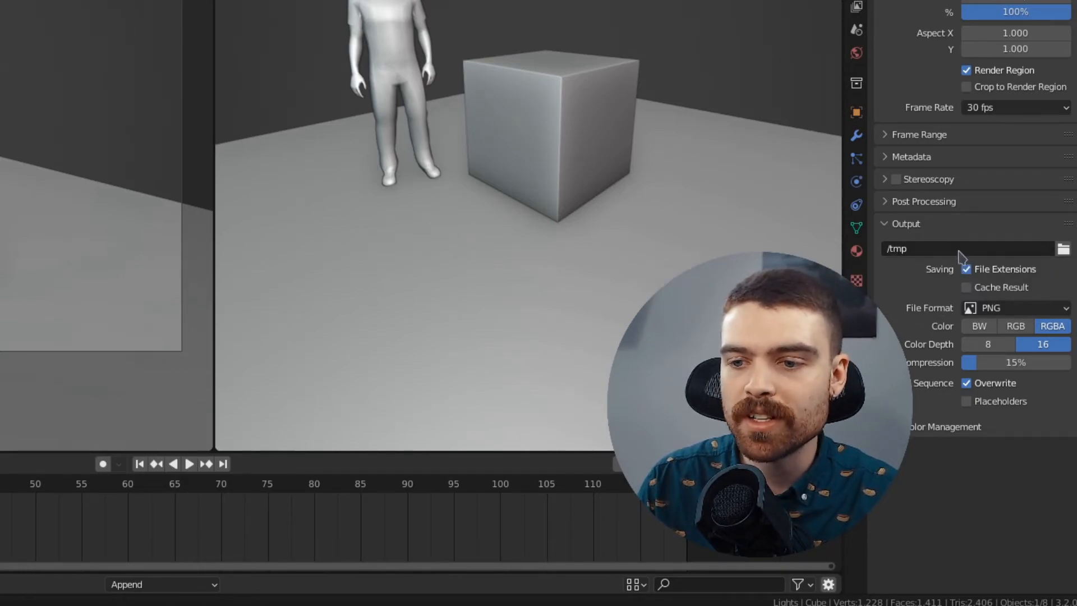
Set the scene's render output path to the tmp folder in the root file system.
click(1063, 249)
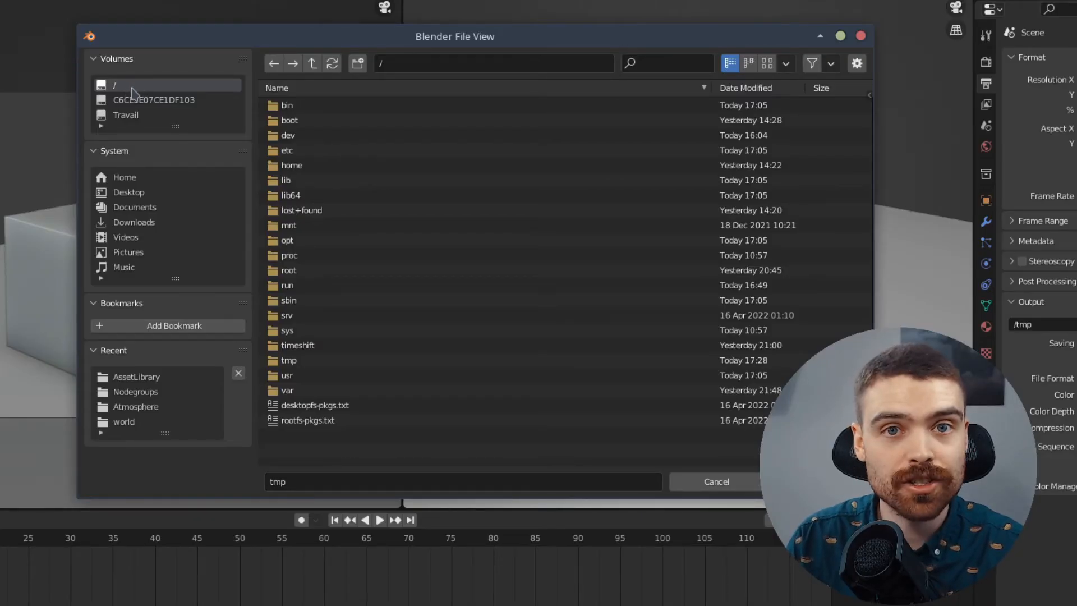
double_click(289, 360)
click(813, 481)
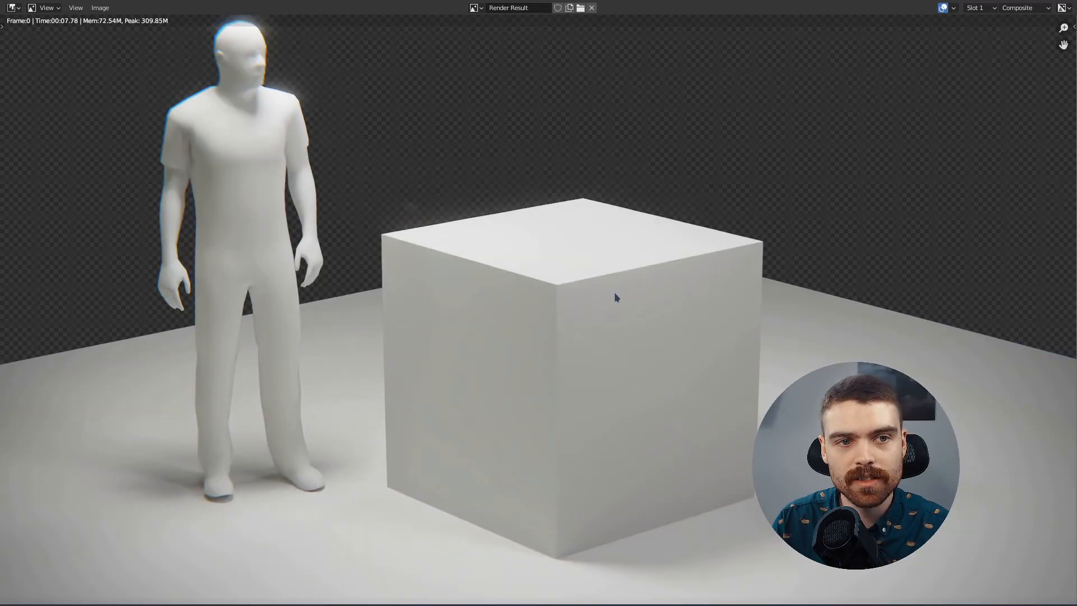
Start rendering the scene's animation as a test of the output path and stop it.
key(ctrl+F12)
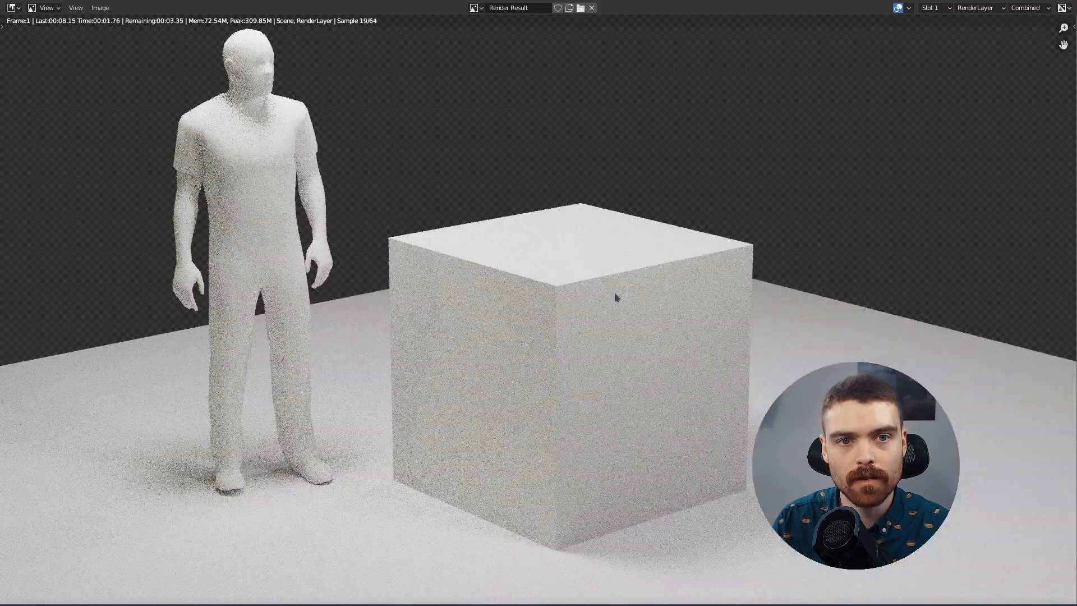
key(Escape)
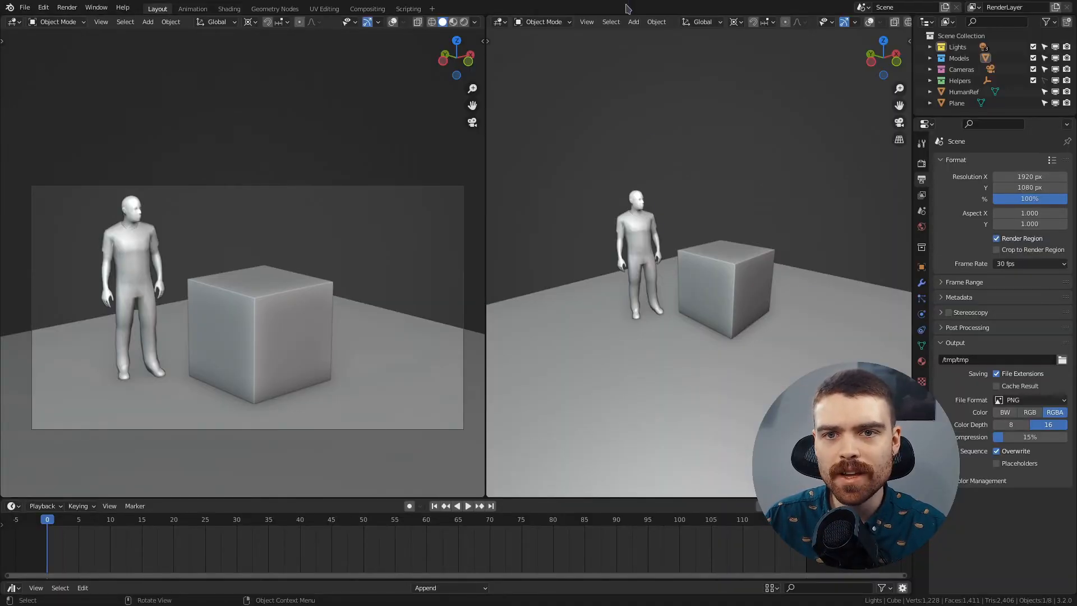
super+drag(552, 12, 714, 109)
drag(649, 112, 755, 102)
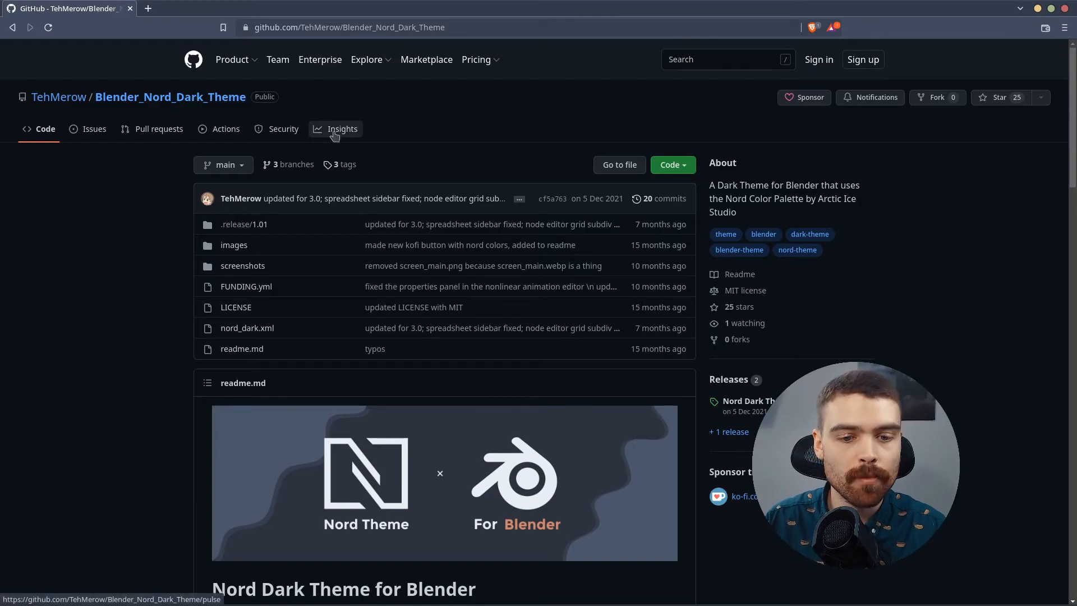
Switch to the web browser and download the Blender_Nord_Dark_Theme repository from GitHub as a ZIP archive.
scroll(236, 336, down, 3)
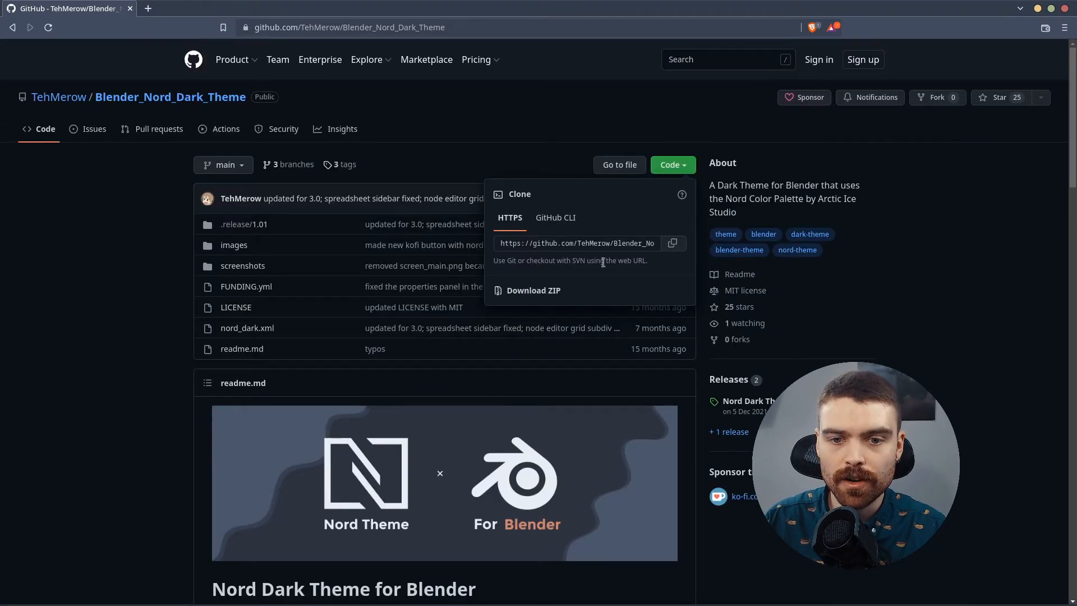
click(548, 289)
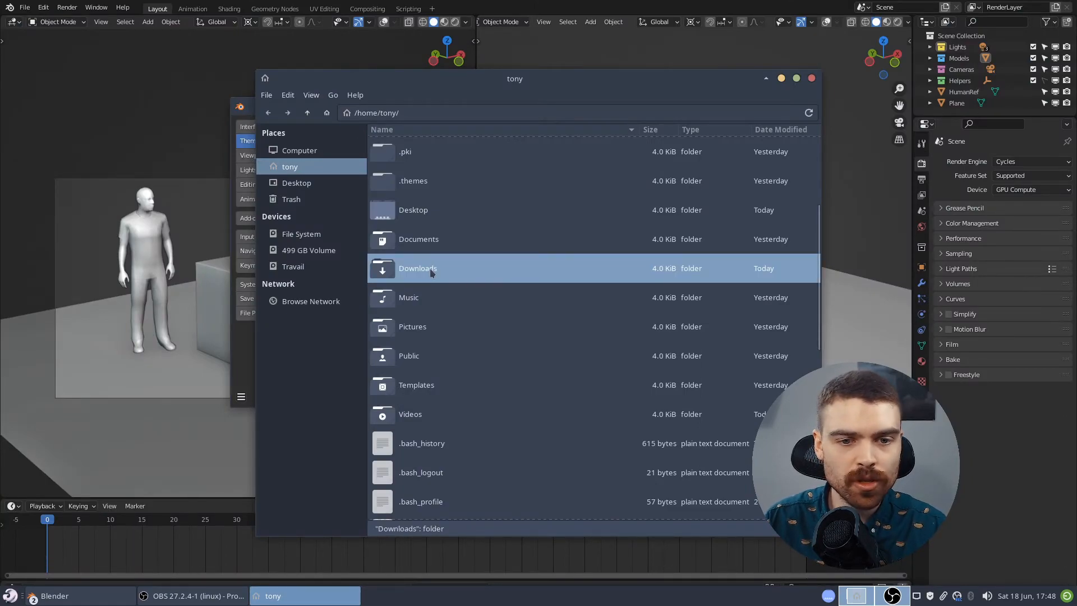
Switch to the file manager and add the home folder's Downloads and Videos folders to its Places shortcuts.
drag(433, 276, 308, 213)
scroll(418, 393, up, 1)
drag(418, 473, 307, 212)
click(301, 232)
click(291, 199)
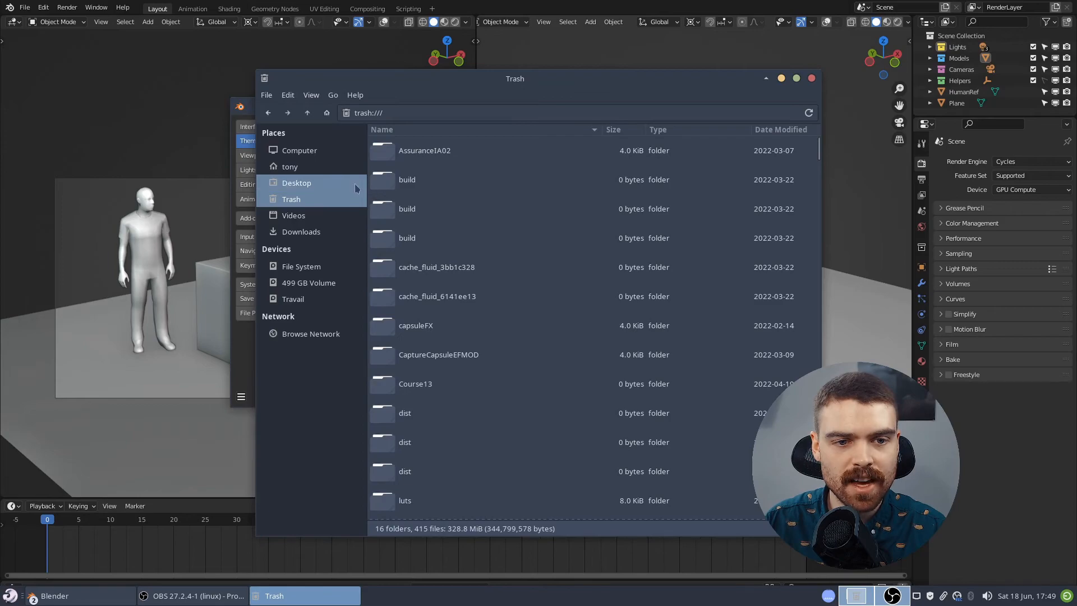
click(296, 183)
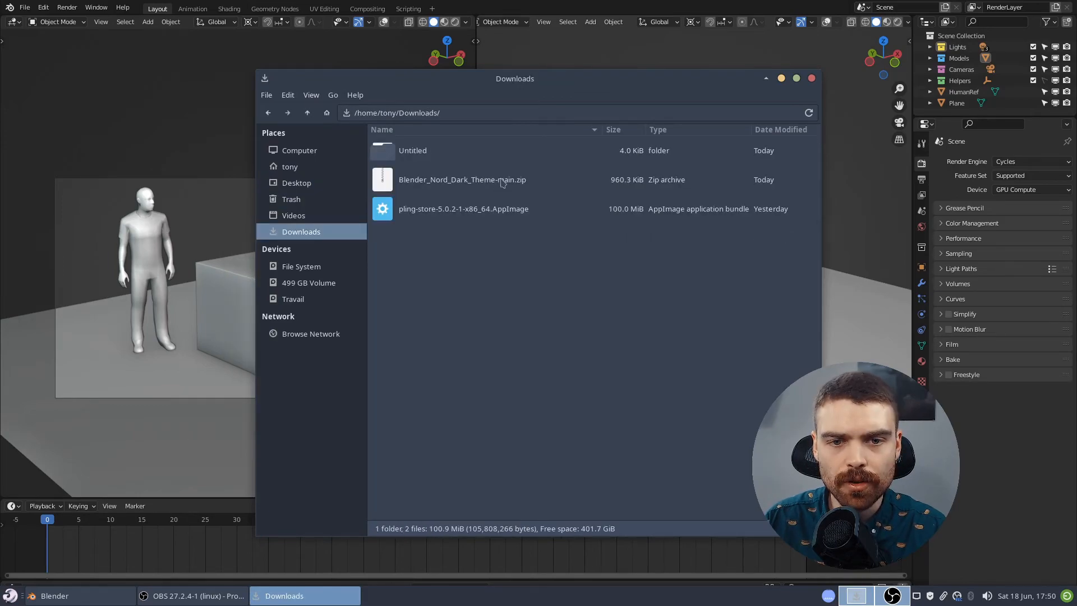
Extract Blender_Nord_Dark_Theme-main.zip inside the Downloads folder and open the extracted folder to locate nord_dark.xml.
right_click(521, 181)
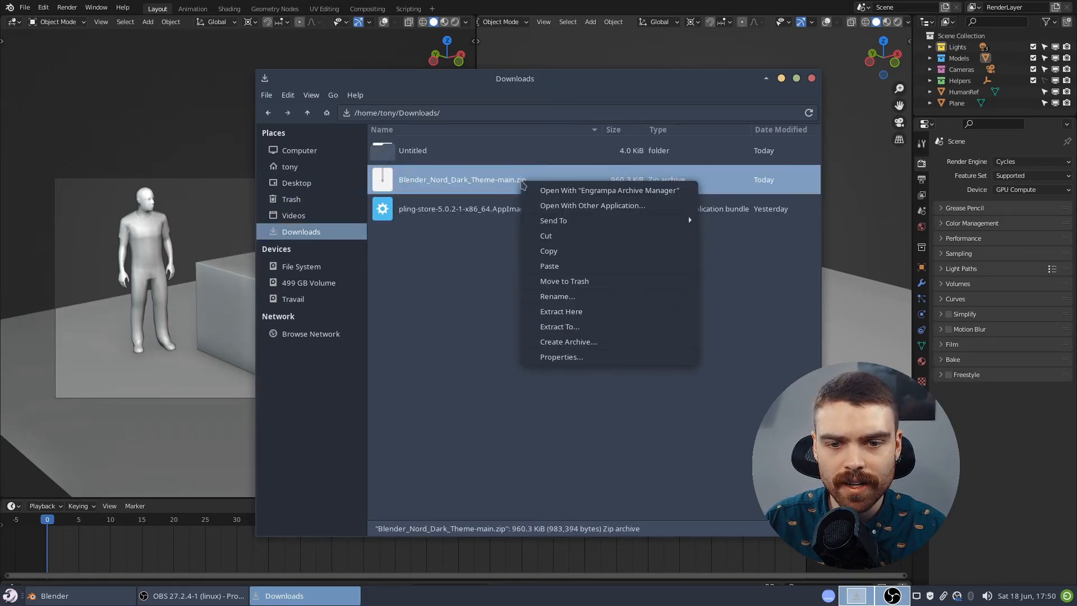
click(571, 313)
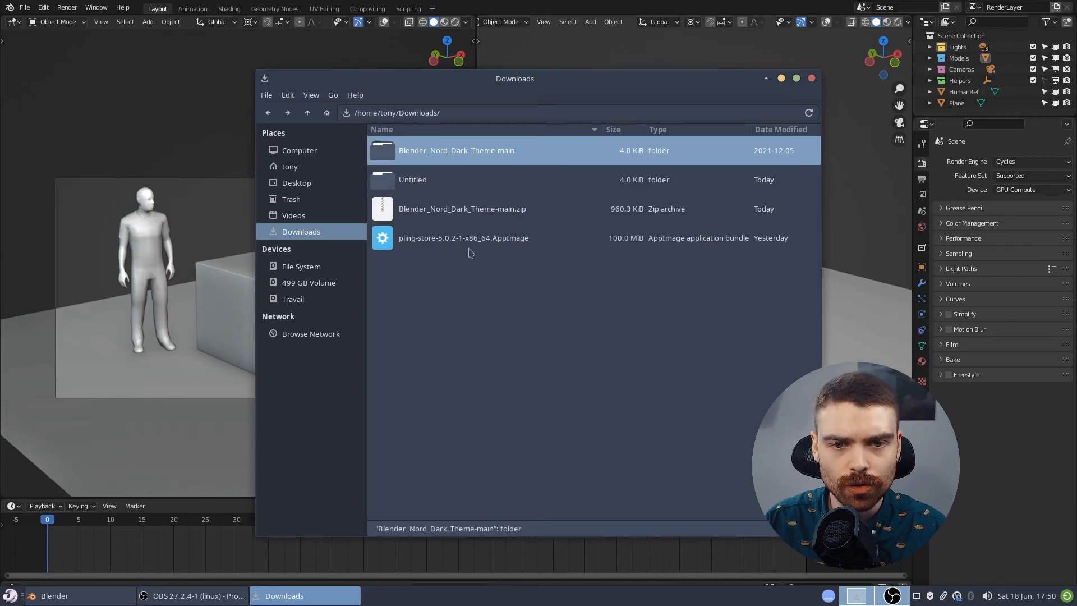
double_click(514, 161)
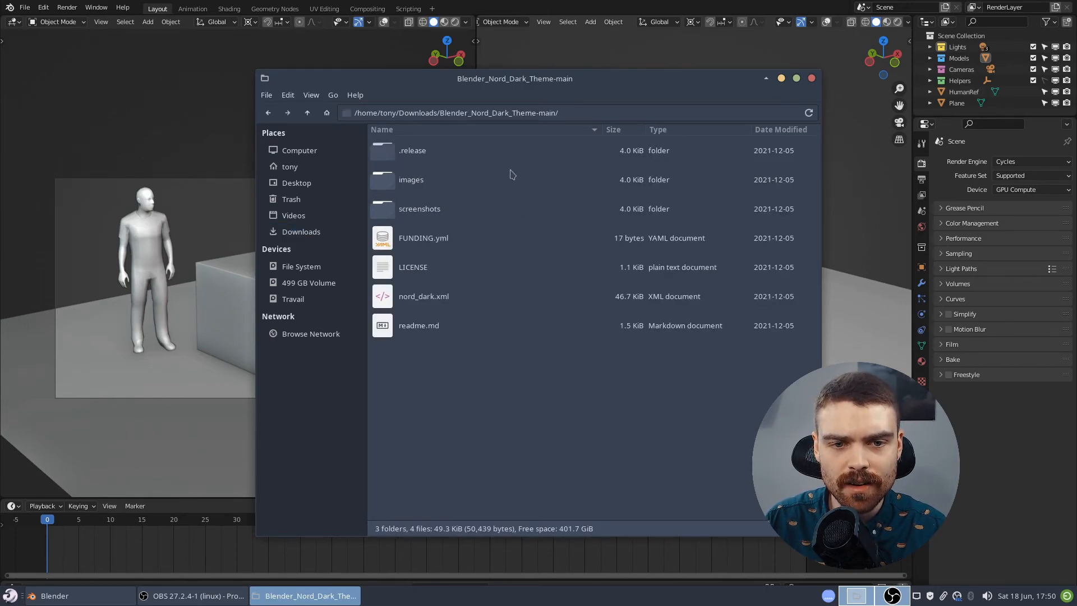
click(463, 308)
Switch back to Blender and install the theme file nord_dark.xml from the extracted Blender_Nord_Dark_Theme-main folder.
key(alt+Tab)
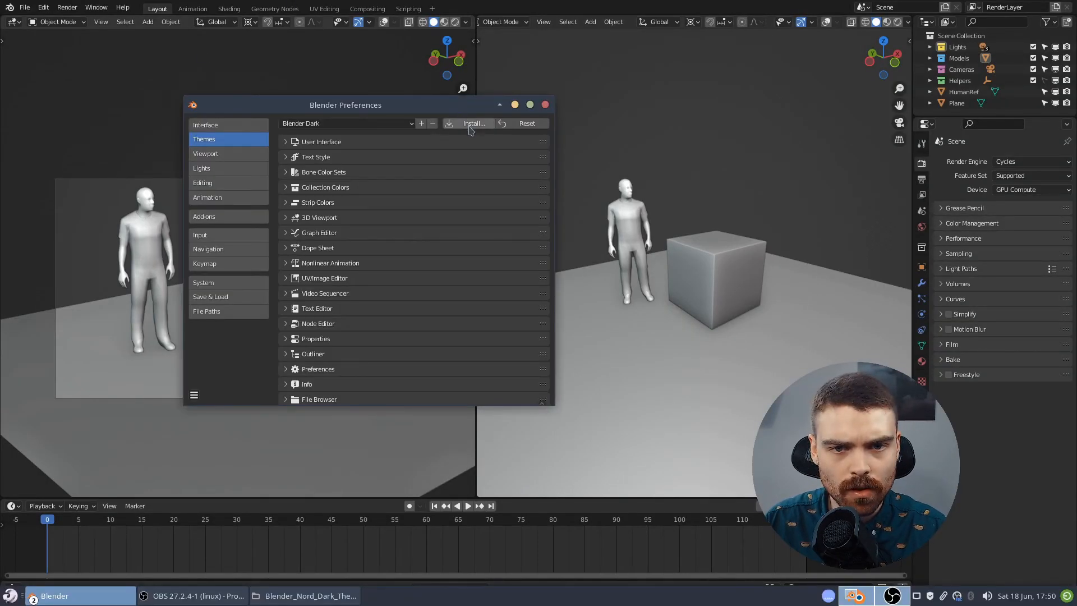
click(470, 123)
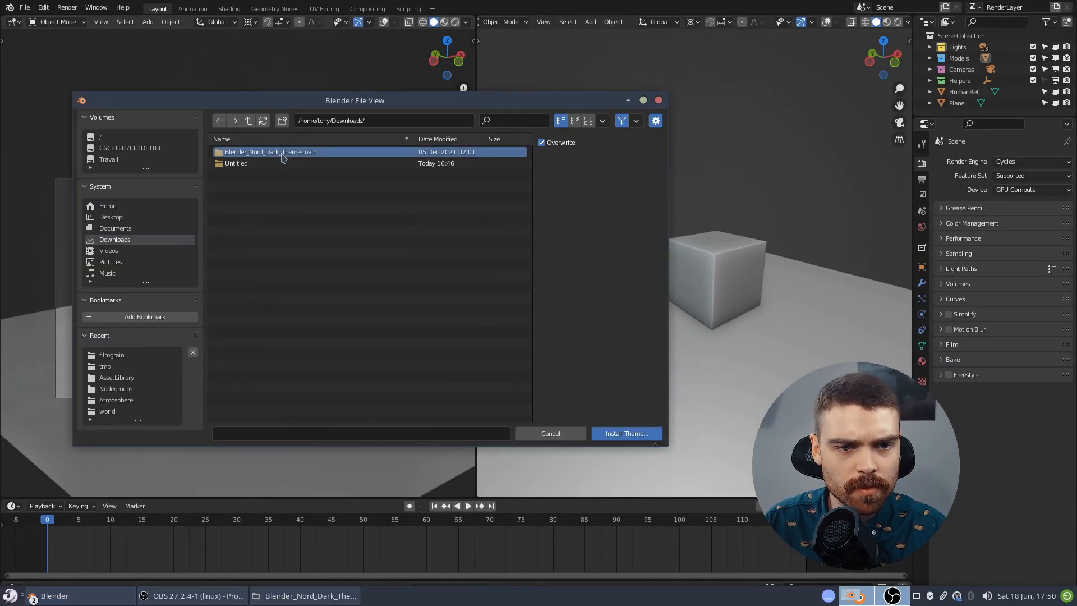
double_click(282, 155)
click(273, 187)
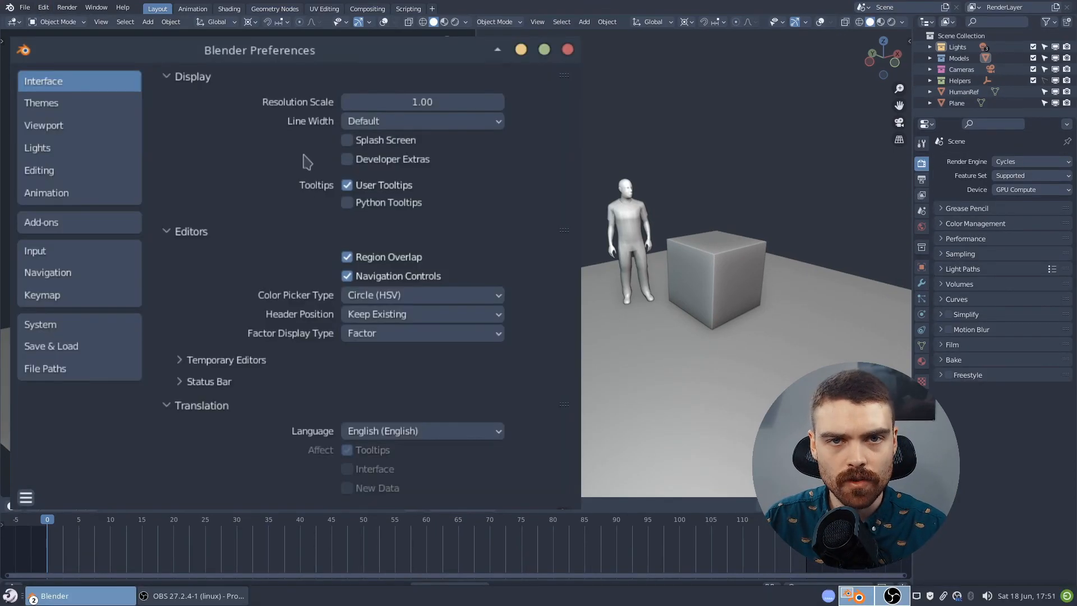
Save the Blender preferences and save the current scene as the default startup file.
click(26, 497)
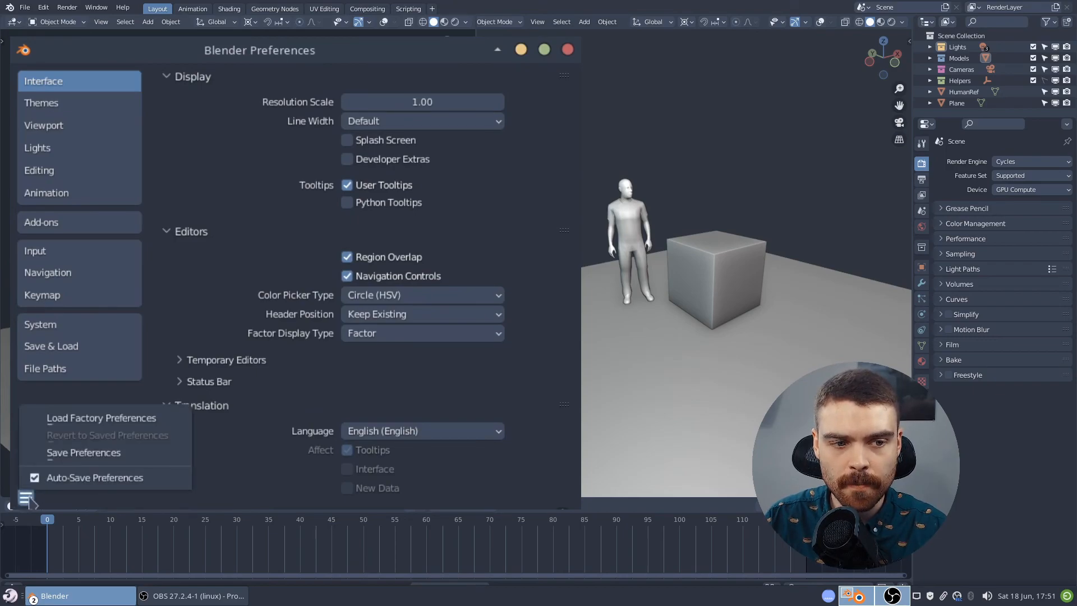
click(101, 453)
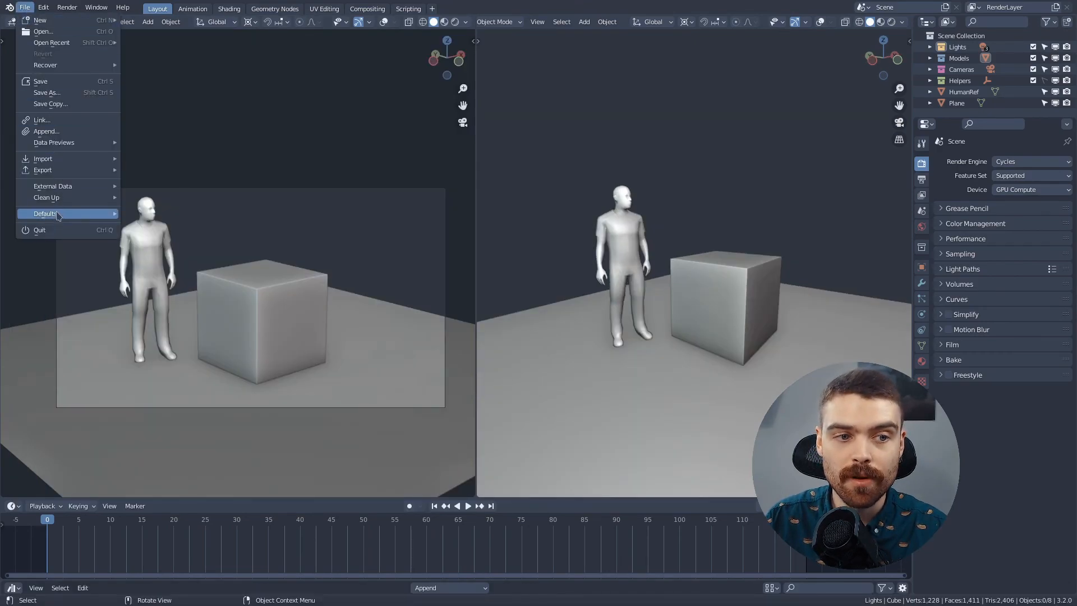
mouse_move(58, 216)
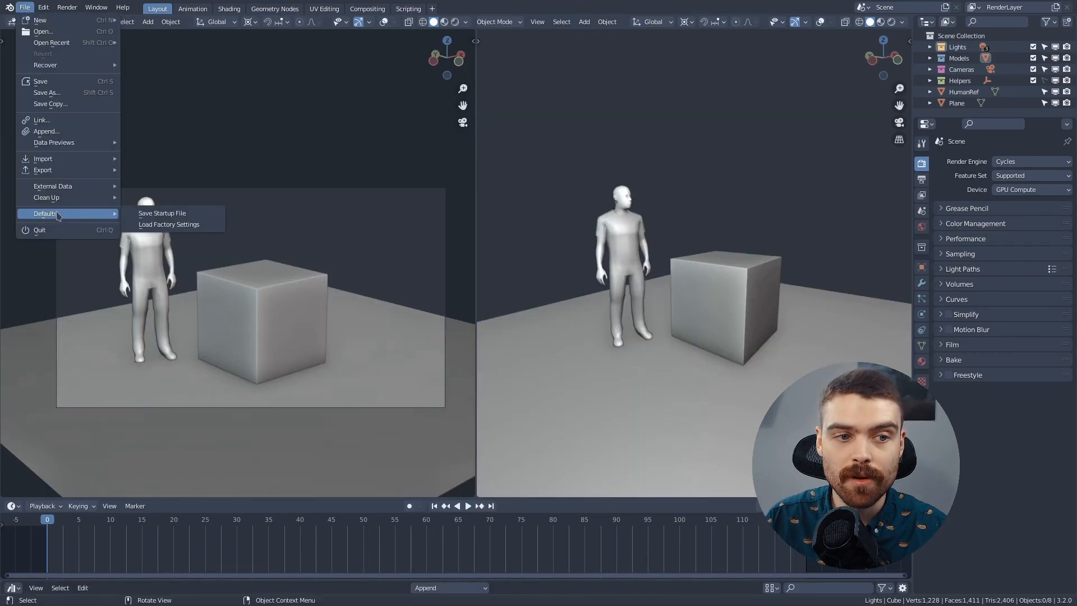
click(177, 215)
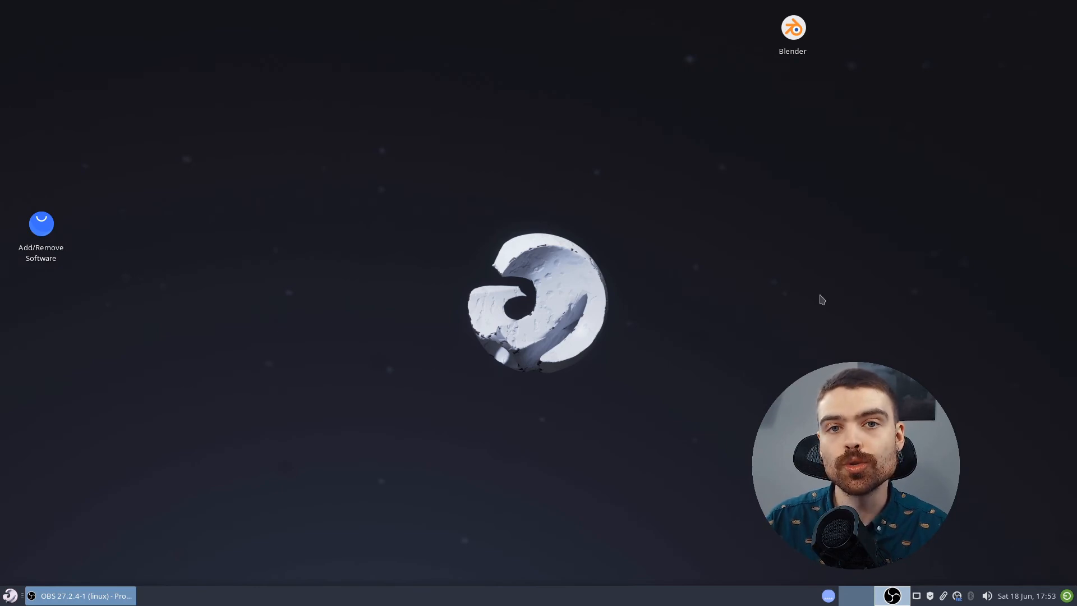